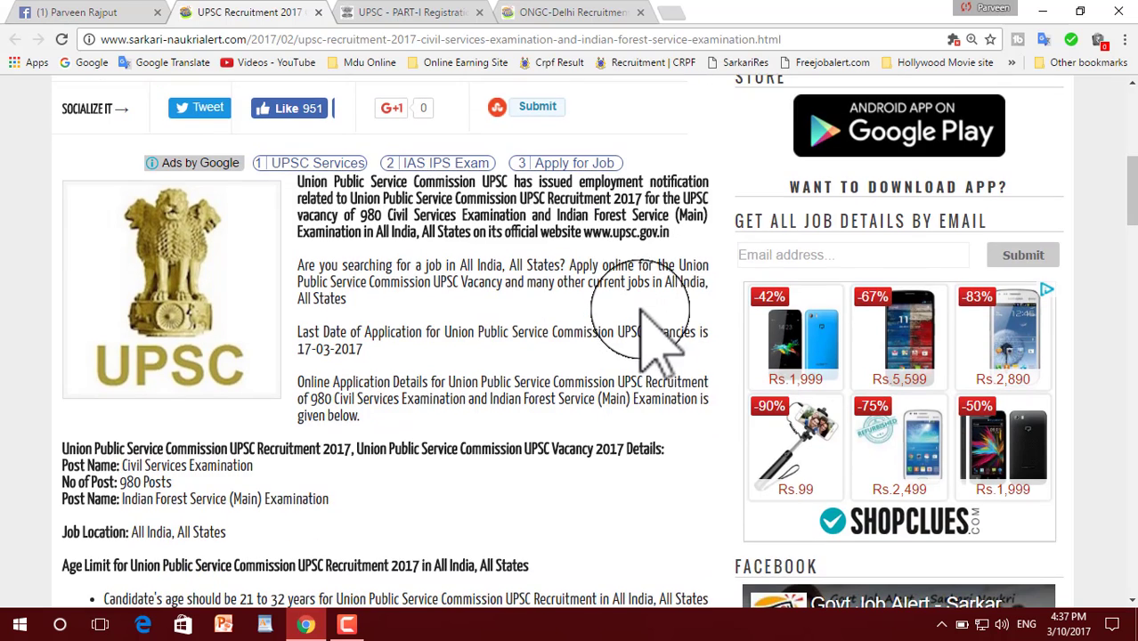
- Read through the UPSC recruitment article, open its online application link and dismiss the page translation prompt
scroll(552, 302, down, 1)
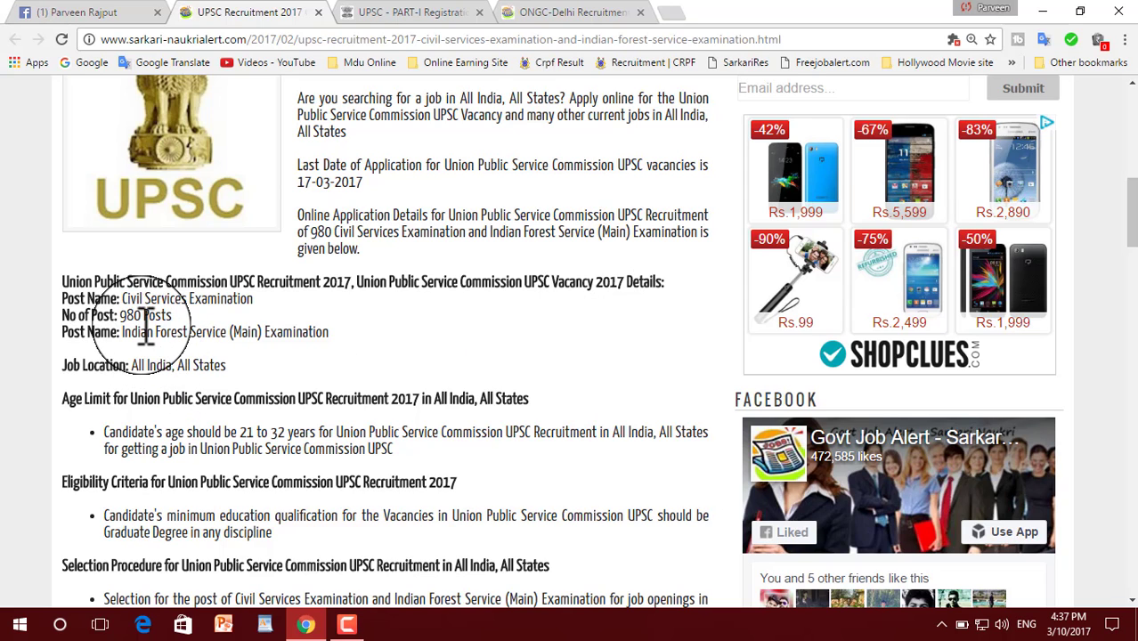
scroll(210, 329, down, 2)
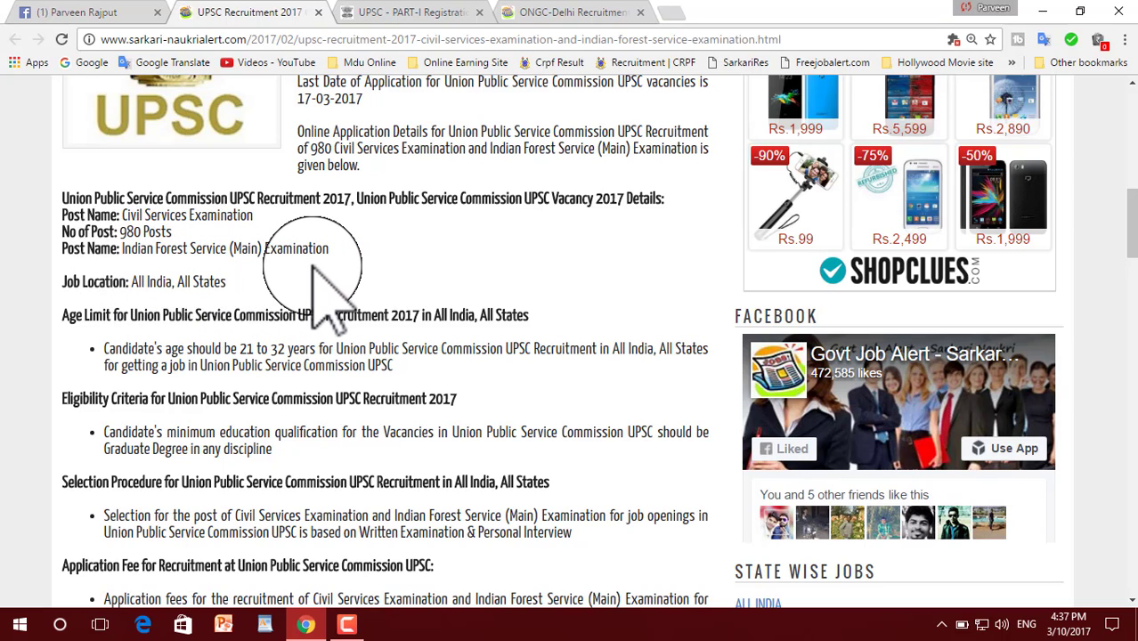
scroll(321, 267, down, 4)
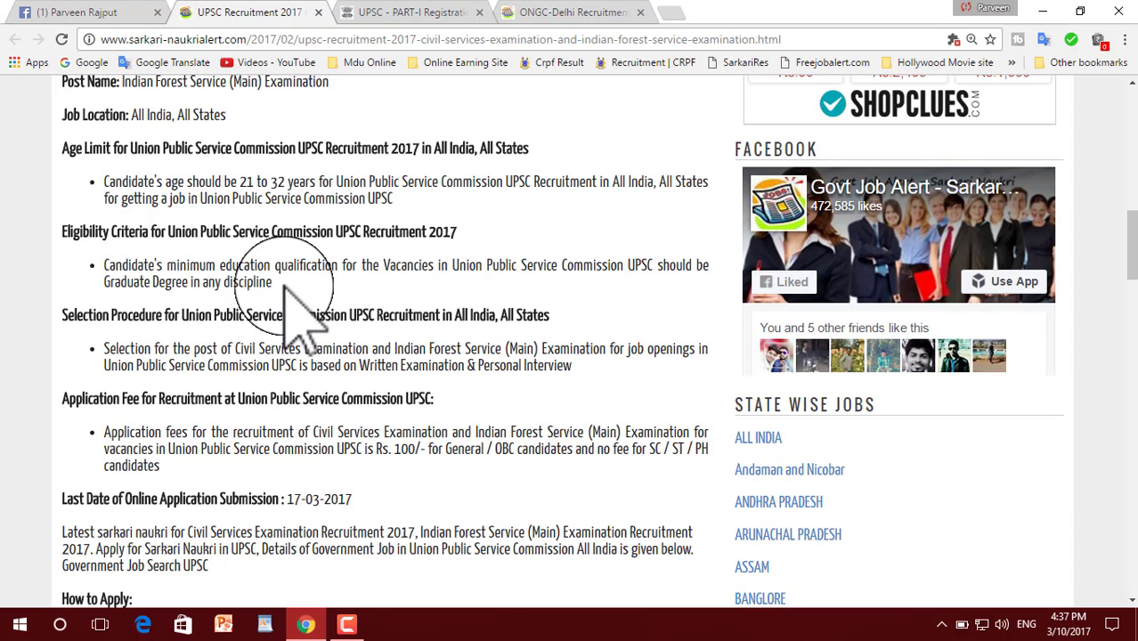
scroll(517, 405, down, 1)
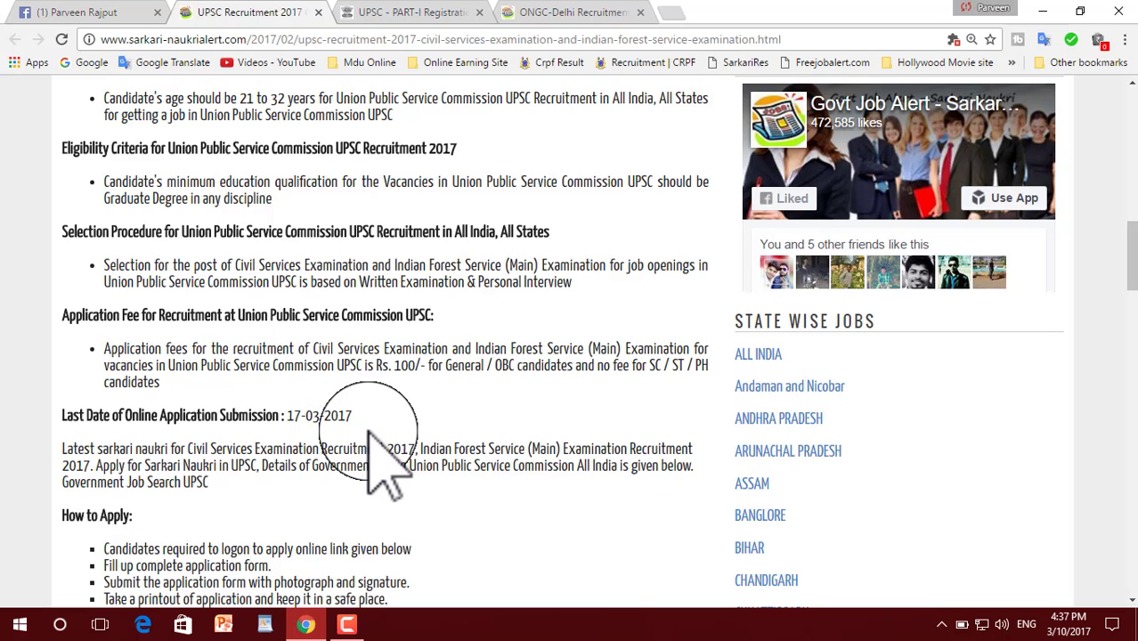
scroll(372, 427, down, 2)
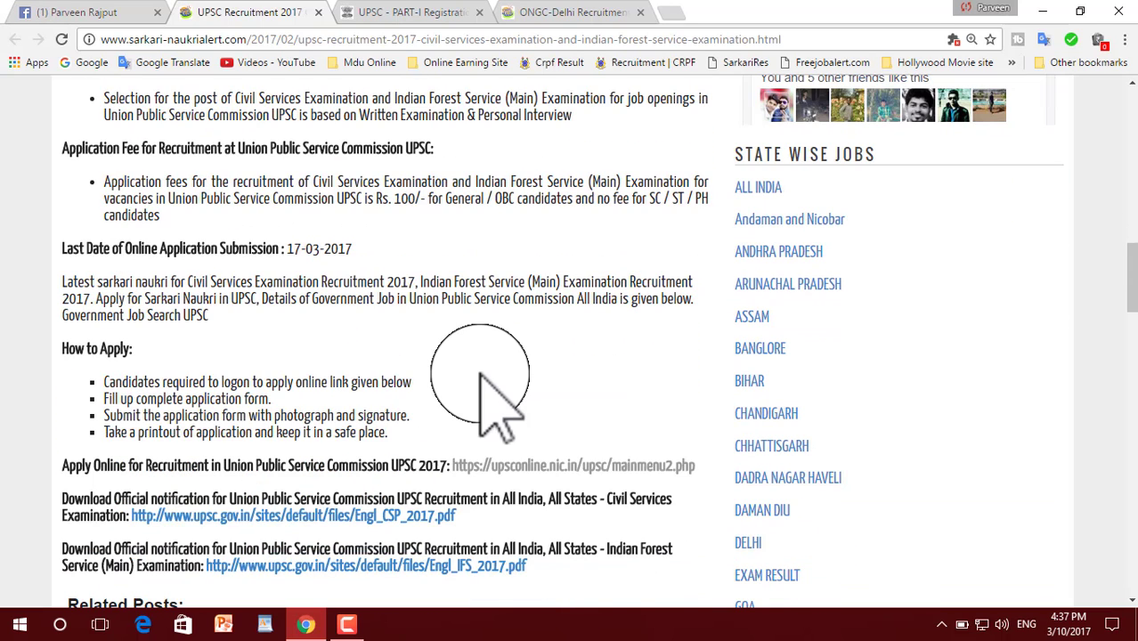
scroll(481, 374, down, 1)
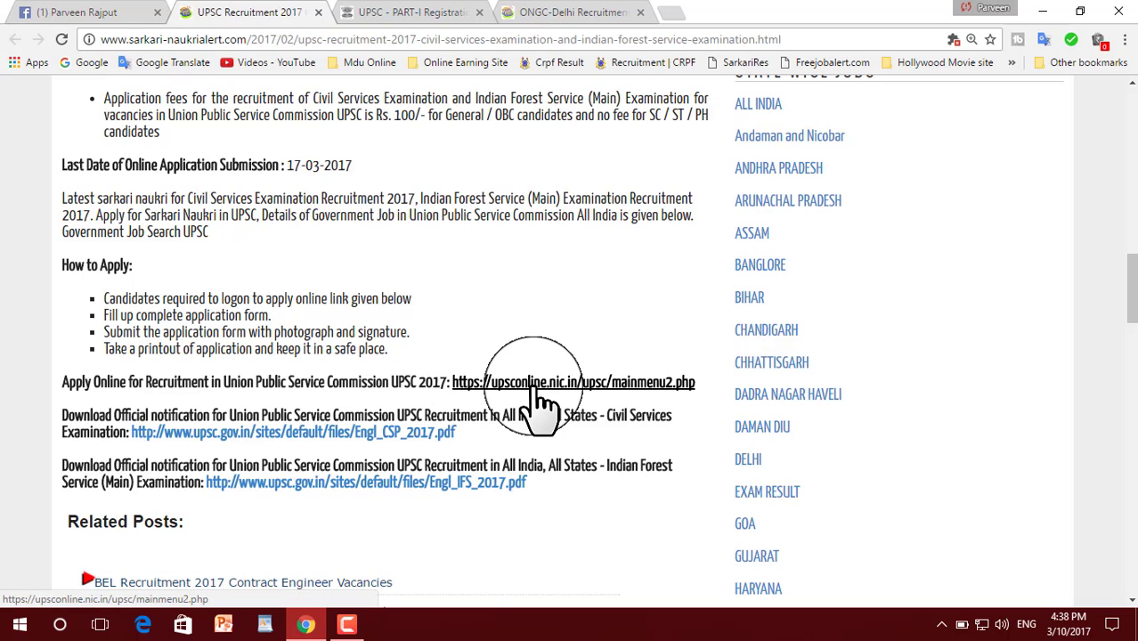
click(598, 390)
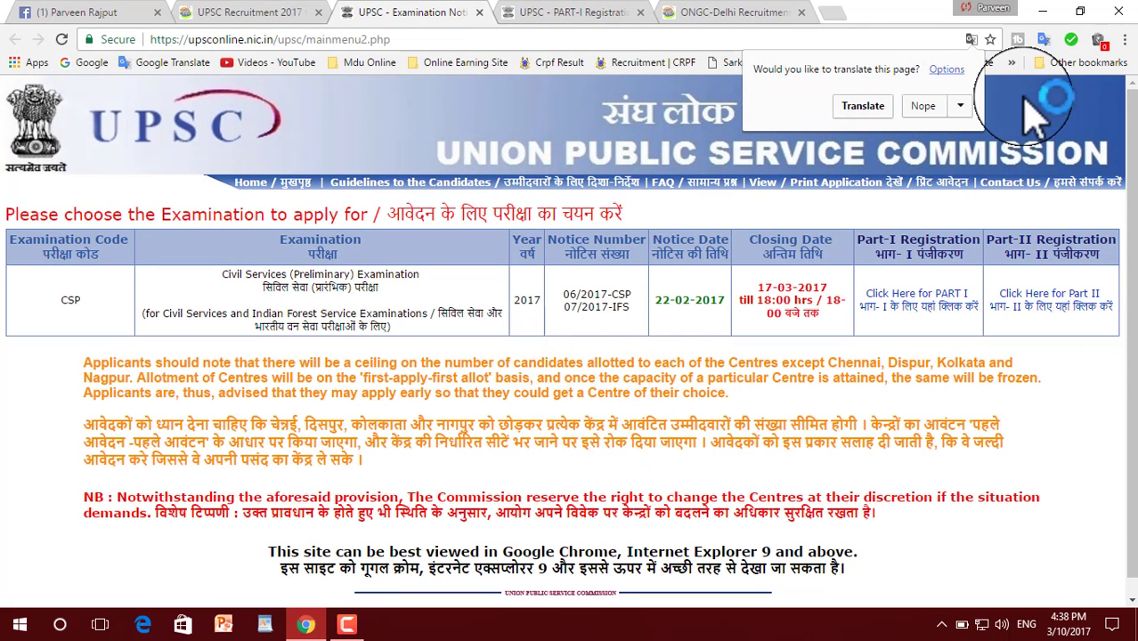
click(971, 39)
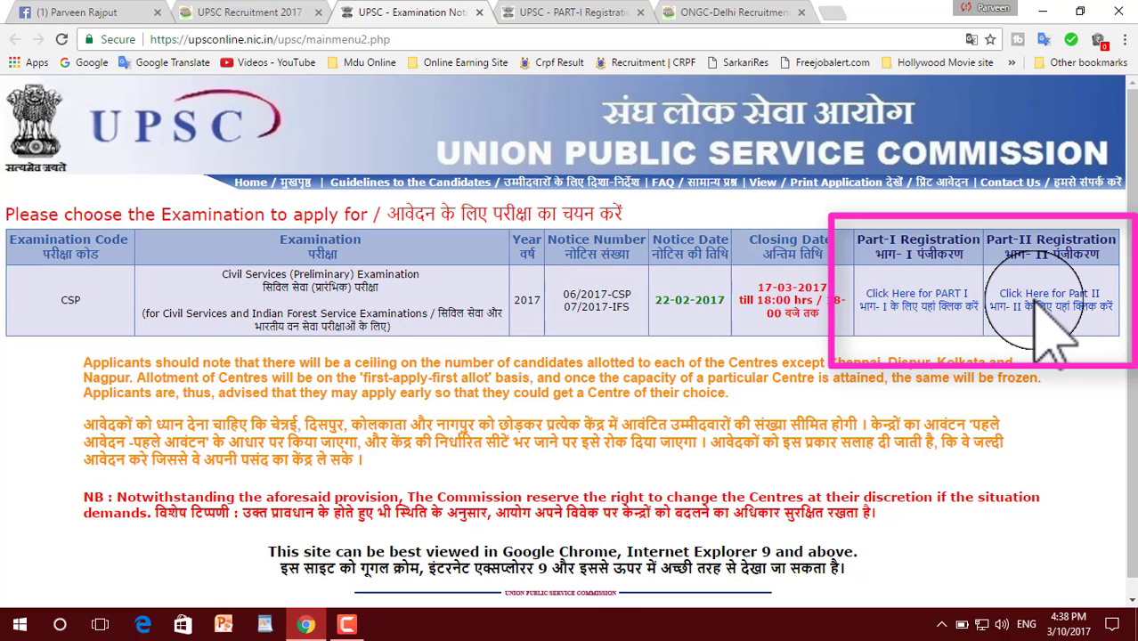
- Start the Part I registration for the Civil Services (Preliminary) Examination and confirm that the instructions have been read and understood
click(912, 298)
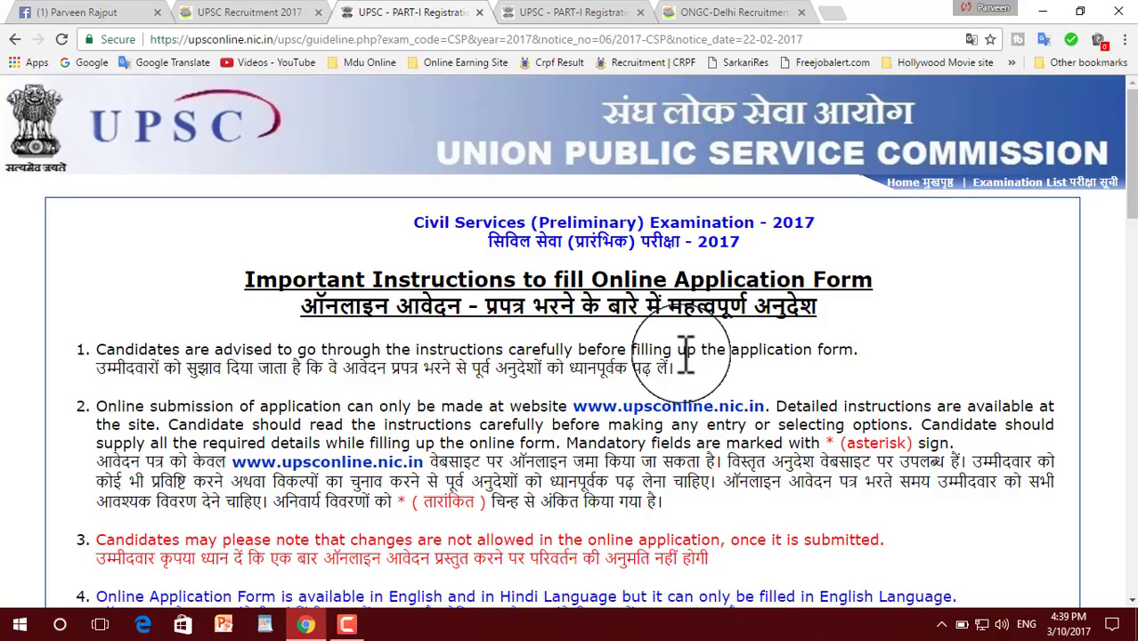
scroll(685, 352, down, 10)
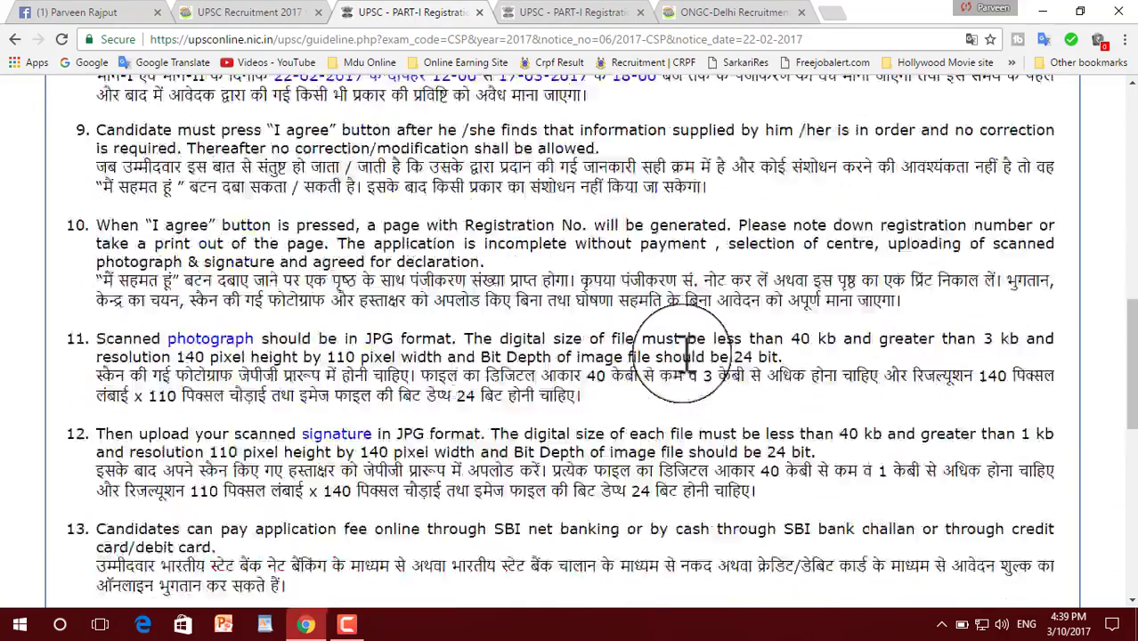
scroll(686, 352, down, 9)
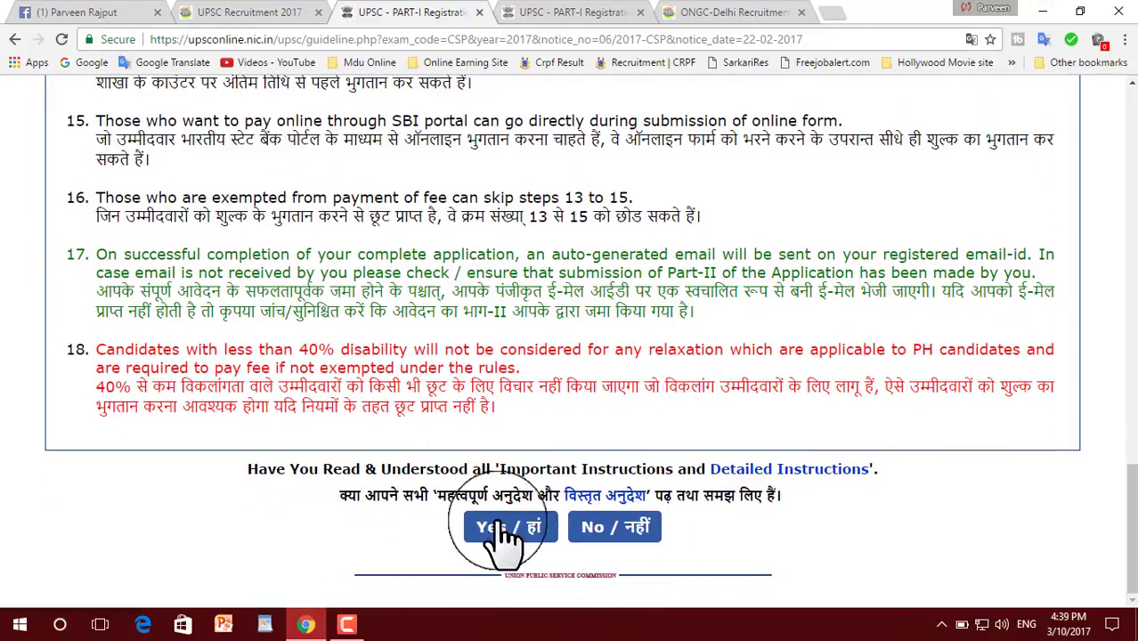
click(516, 527)
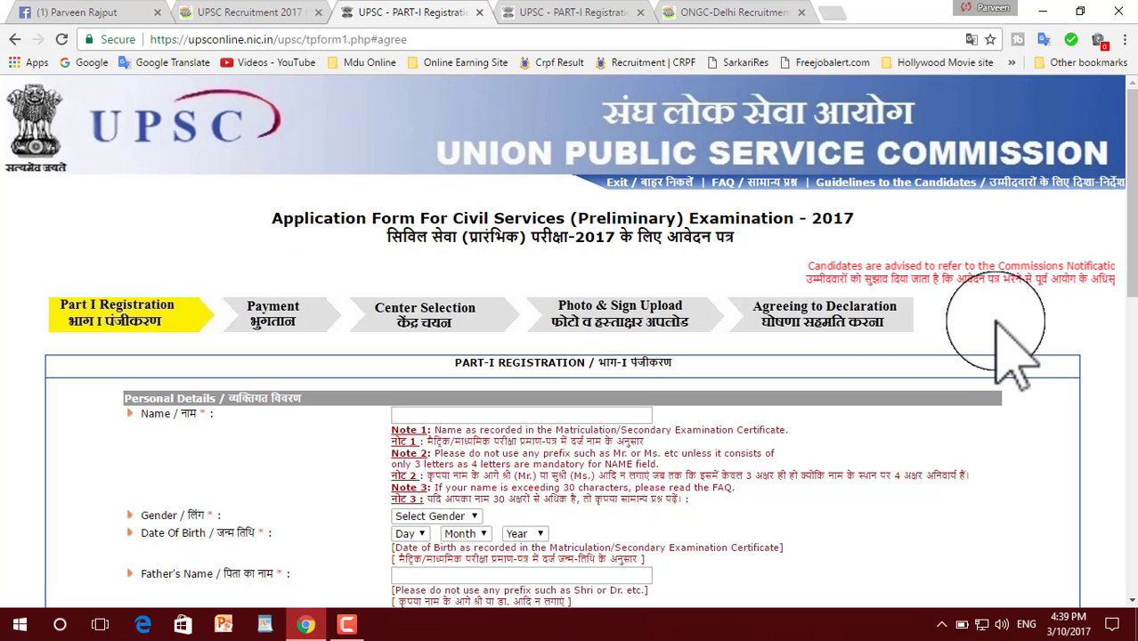
- Fill in the applicant's personal details, with gender Male, nationality Indian and marital status Unmarried
scroll(997, 322, down, 1)
scroll(997, 322, down, 1)
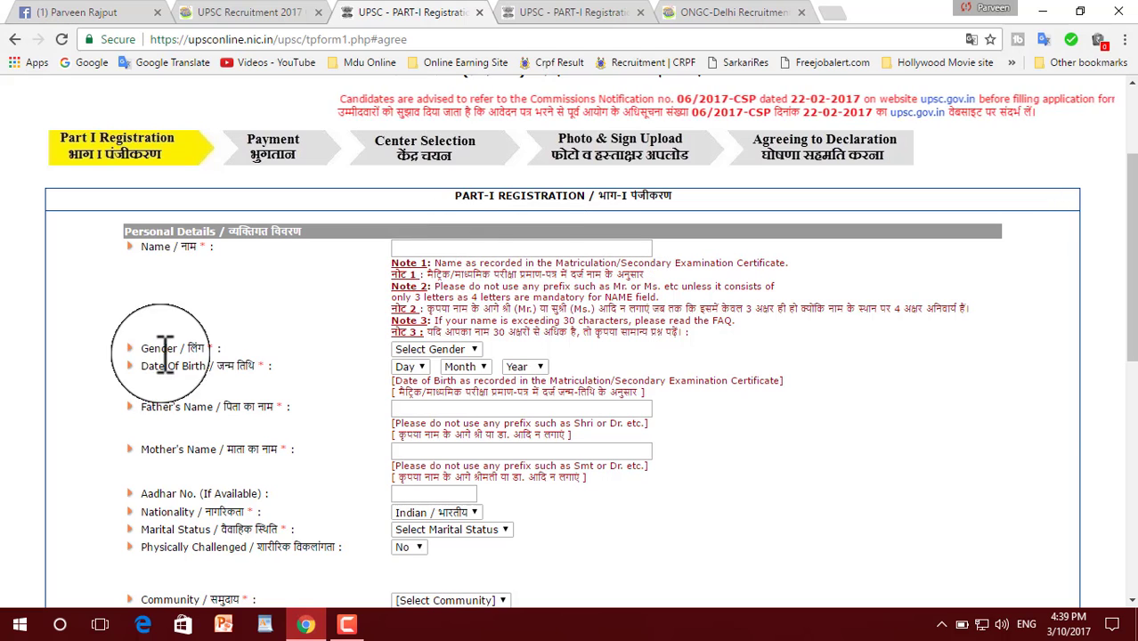
click(440, 349)
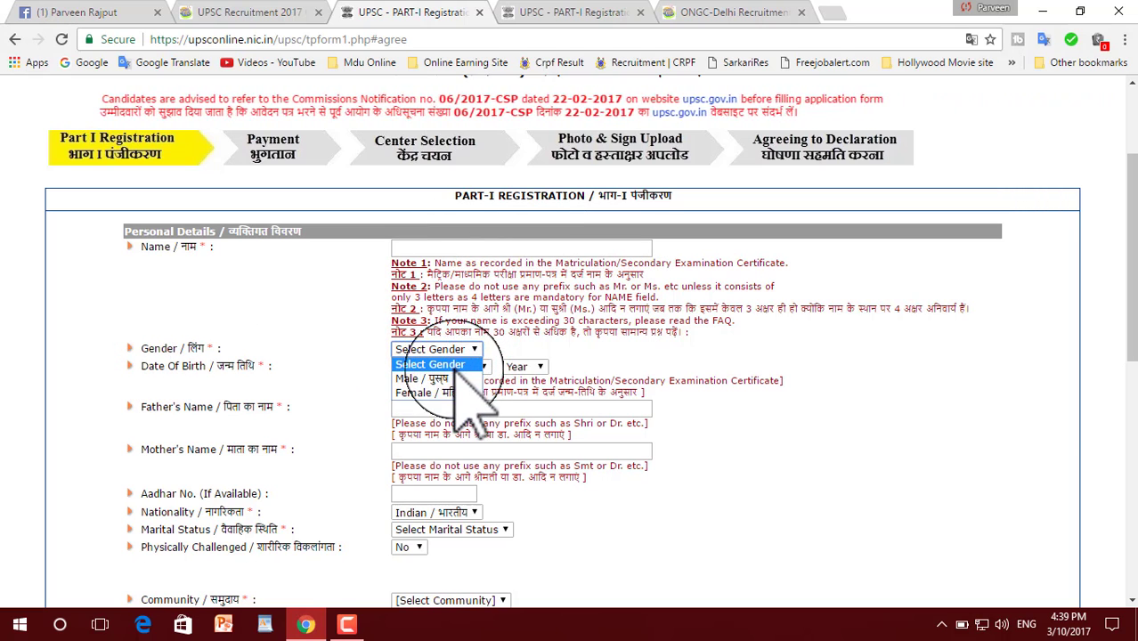
click(463, 349)
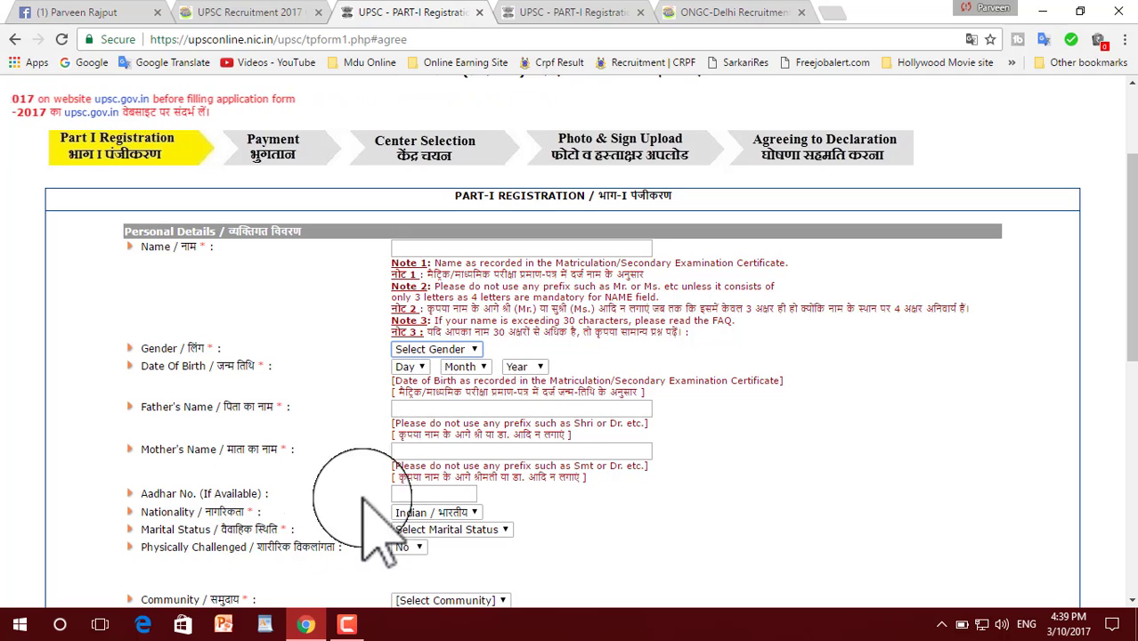
click(441, 513)
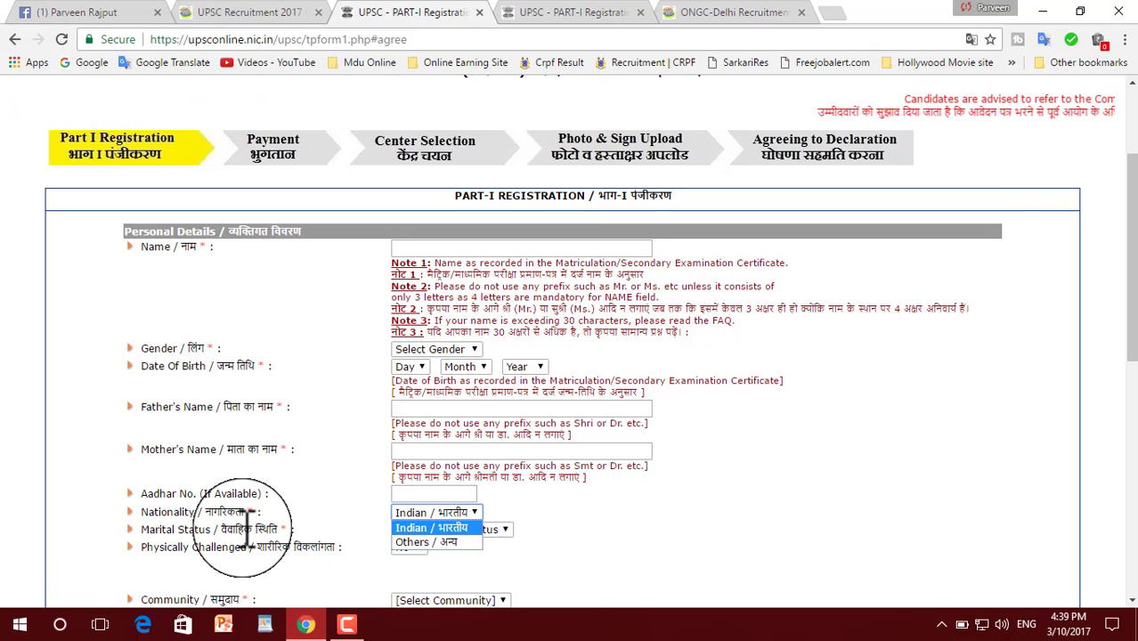
click(431, 528)
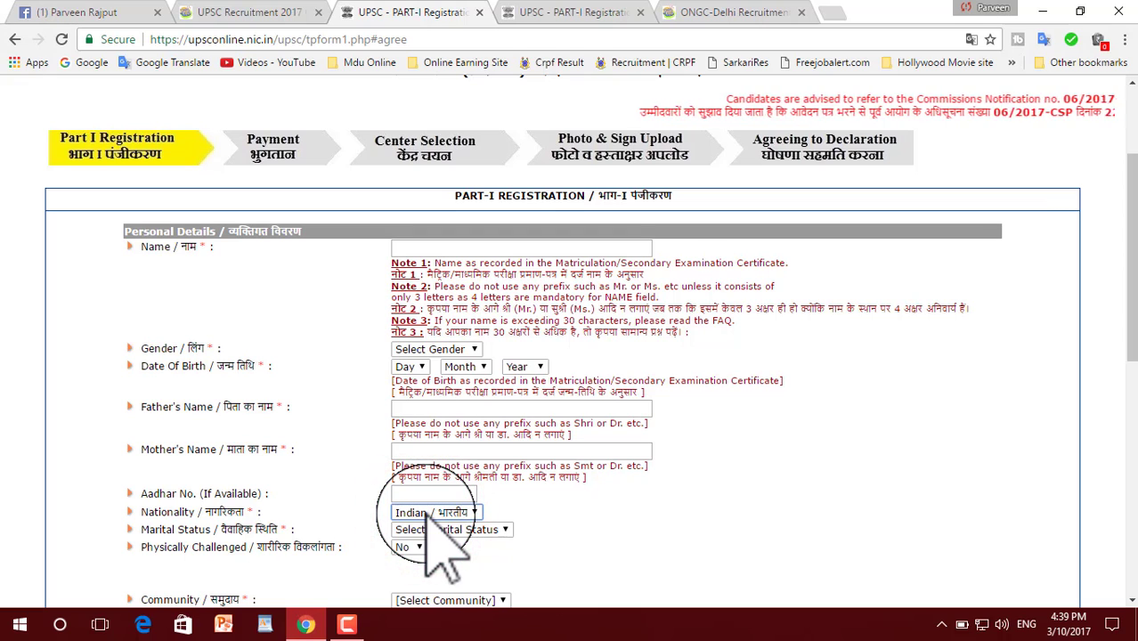
click(427, 513)
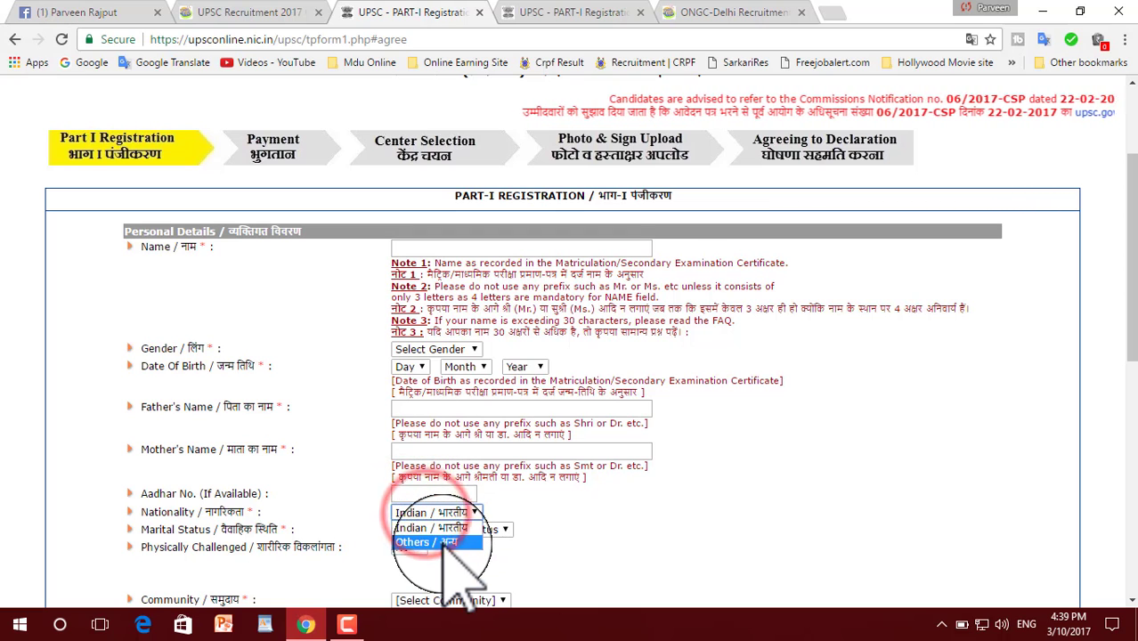
click(445, 528)
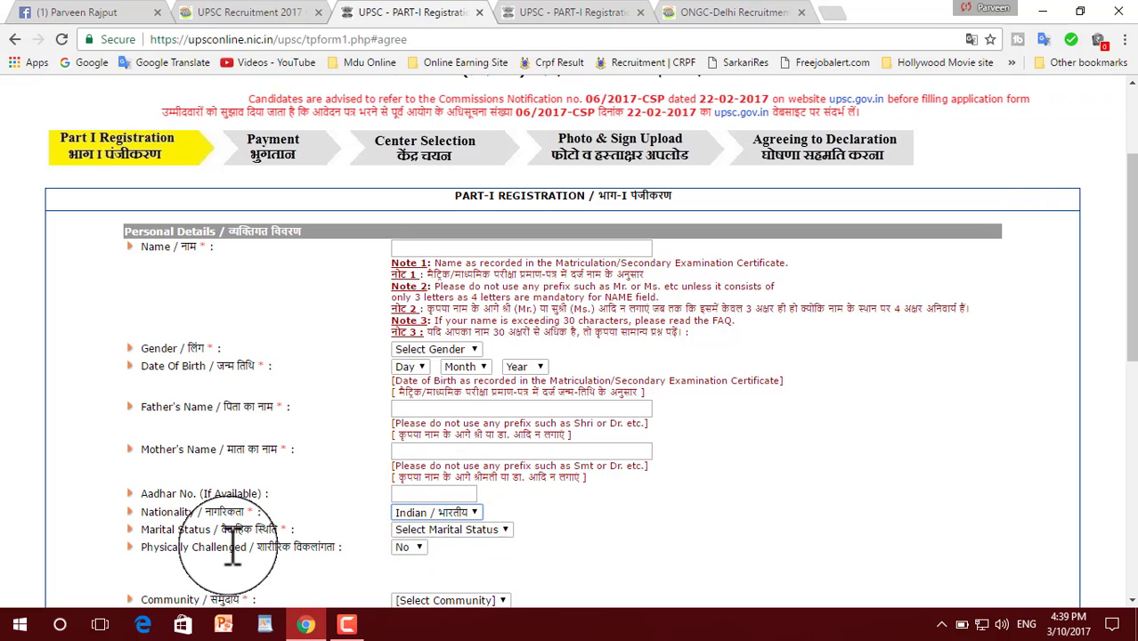
click(418, 529)
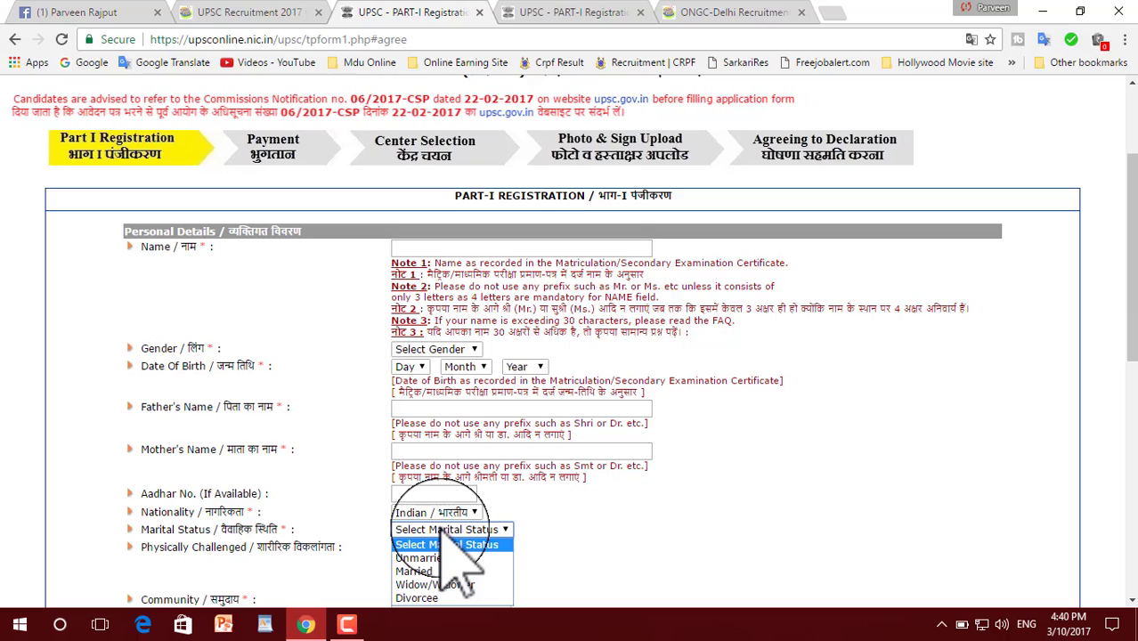
click(441, 557)
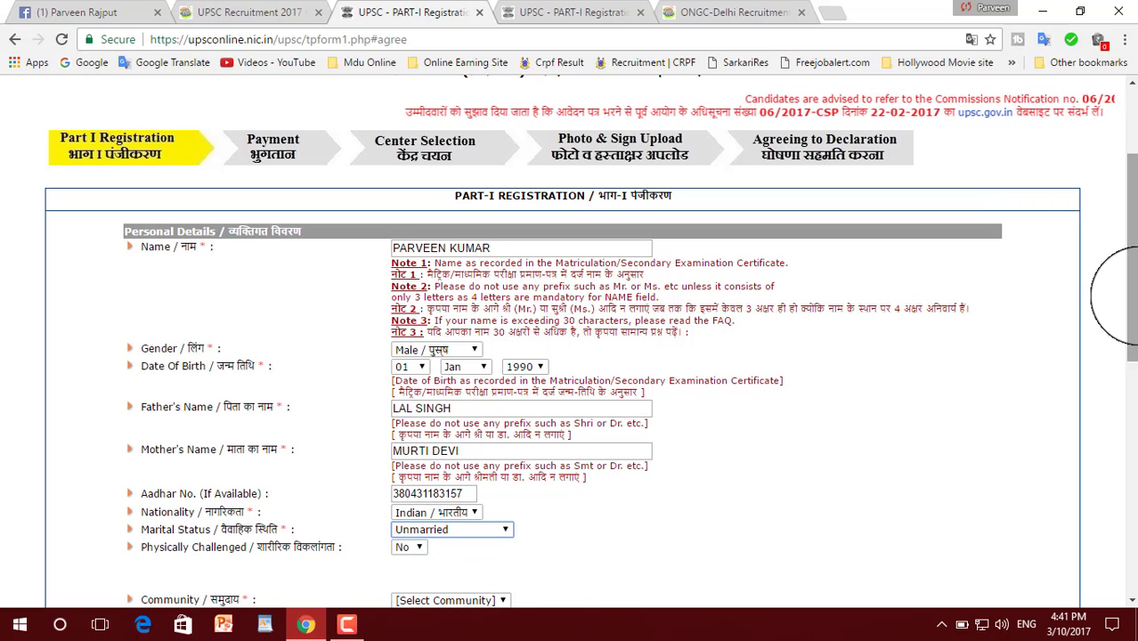
- Complete the community details with SC, certificate date 03-03-2010 and minority status No
drag(1126, 267, 1126, 378)
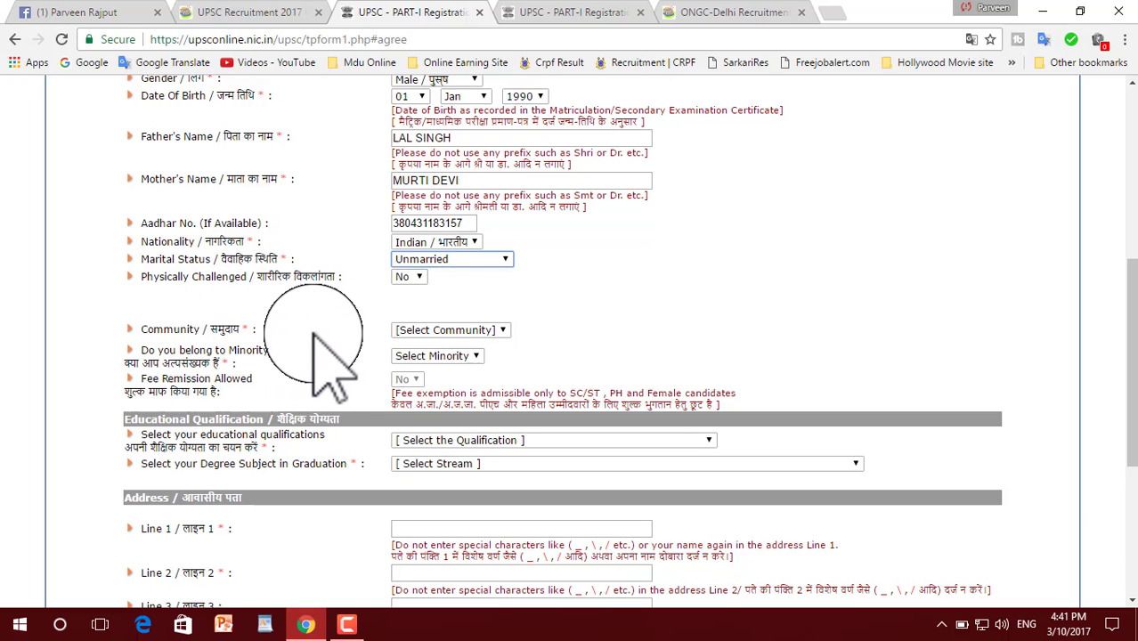
click(416, 328)
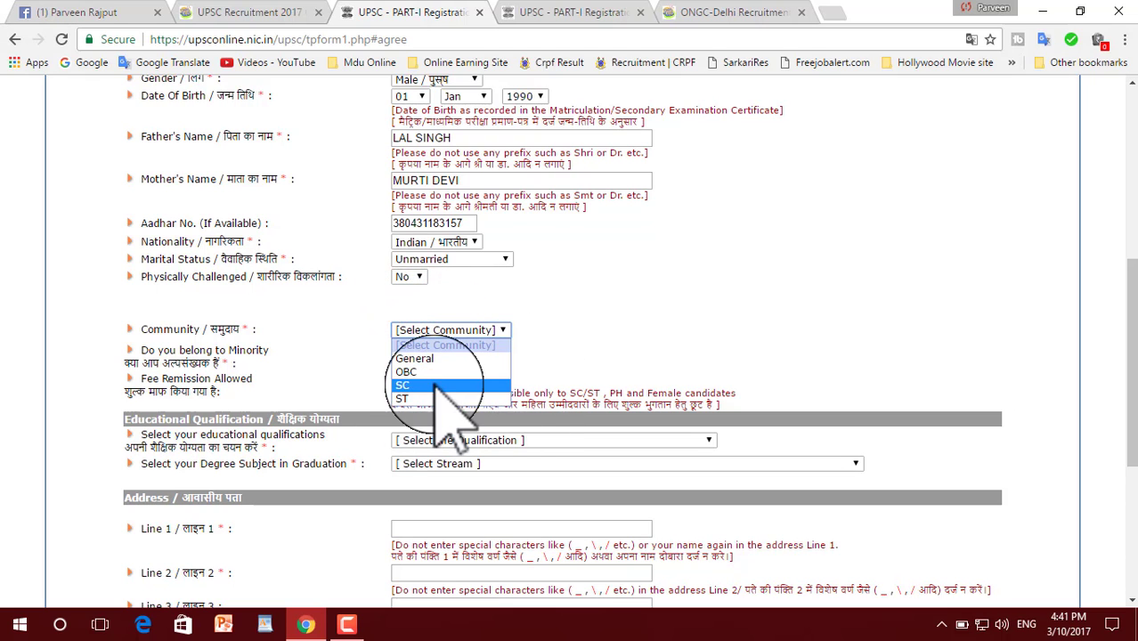
click(439, 386)
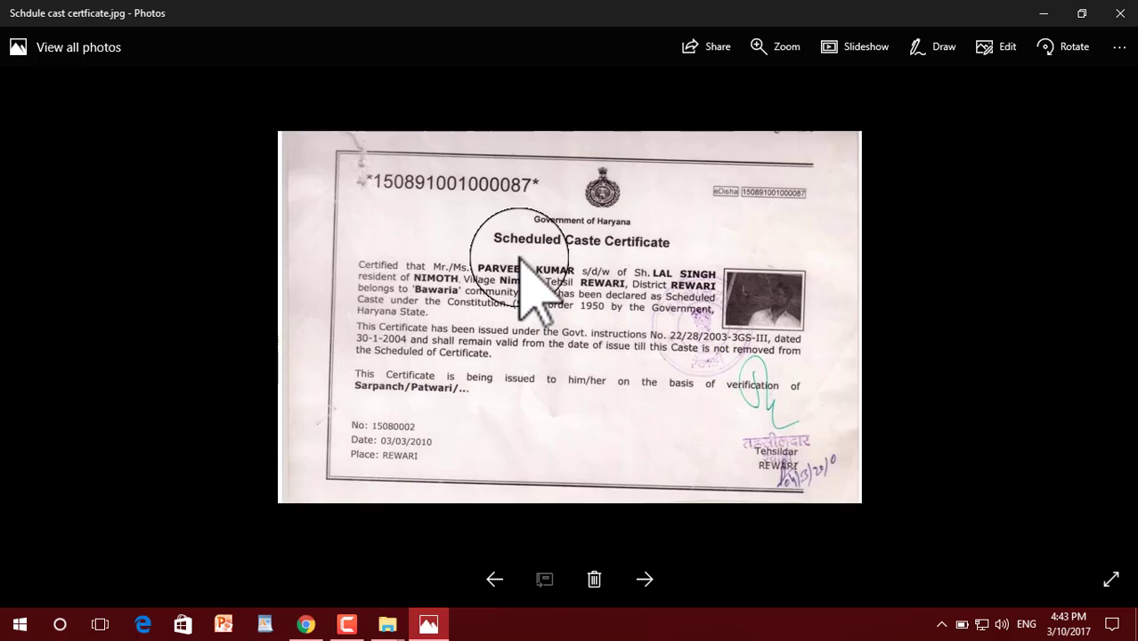
scroll(712, 249, up, 2)
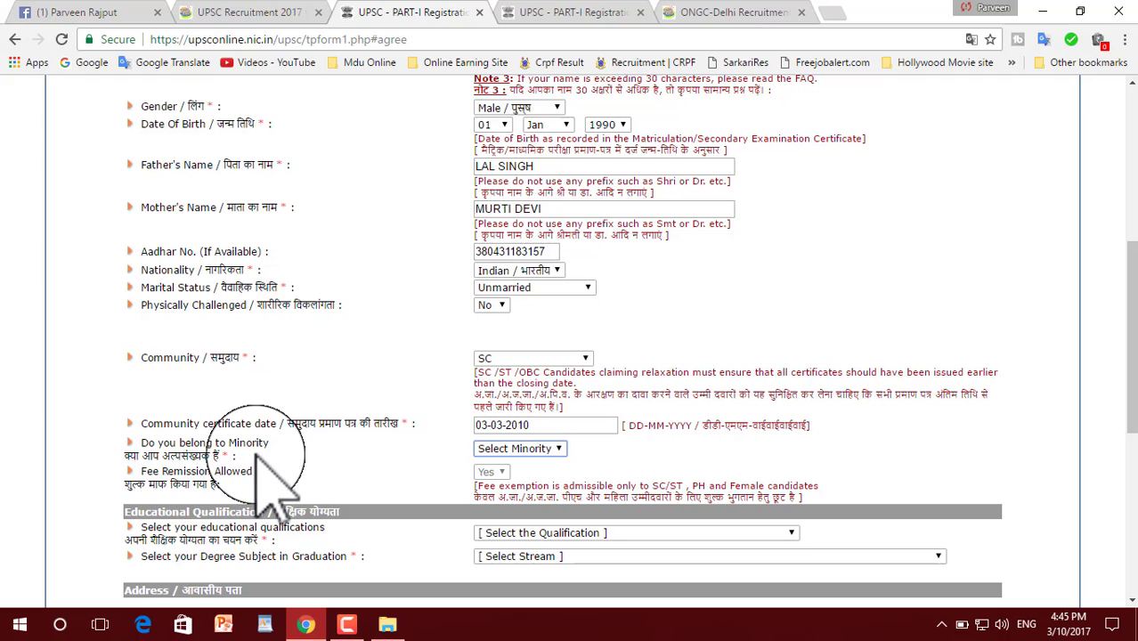
click(550, 448)
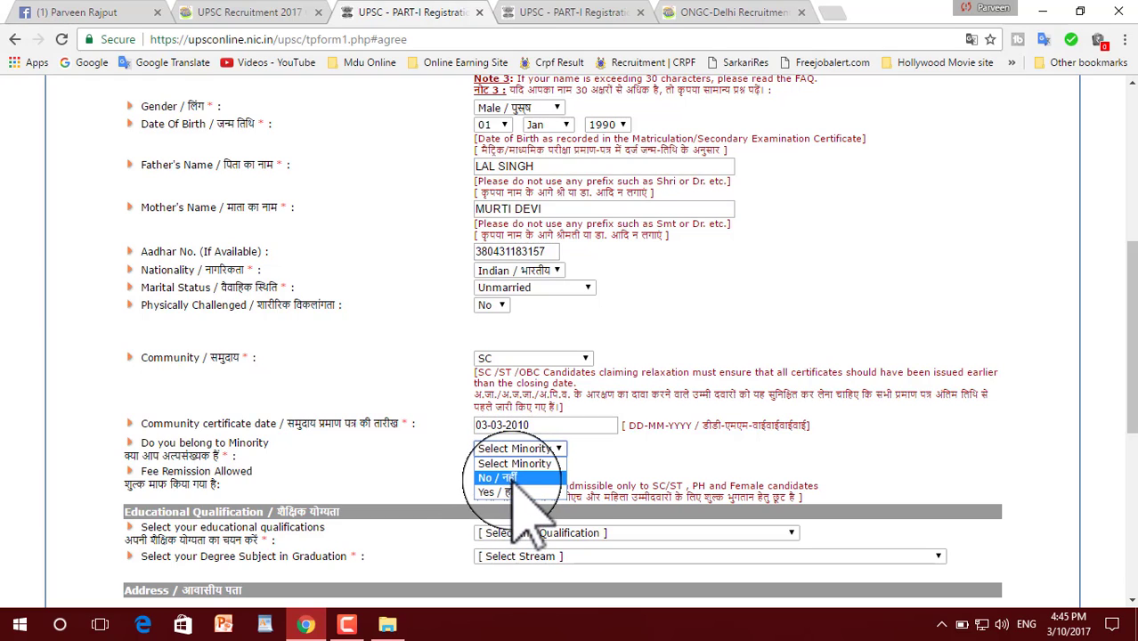
click(515, 477)
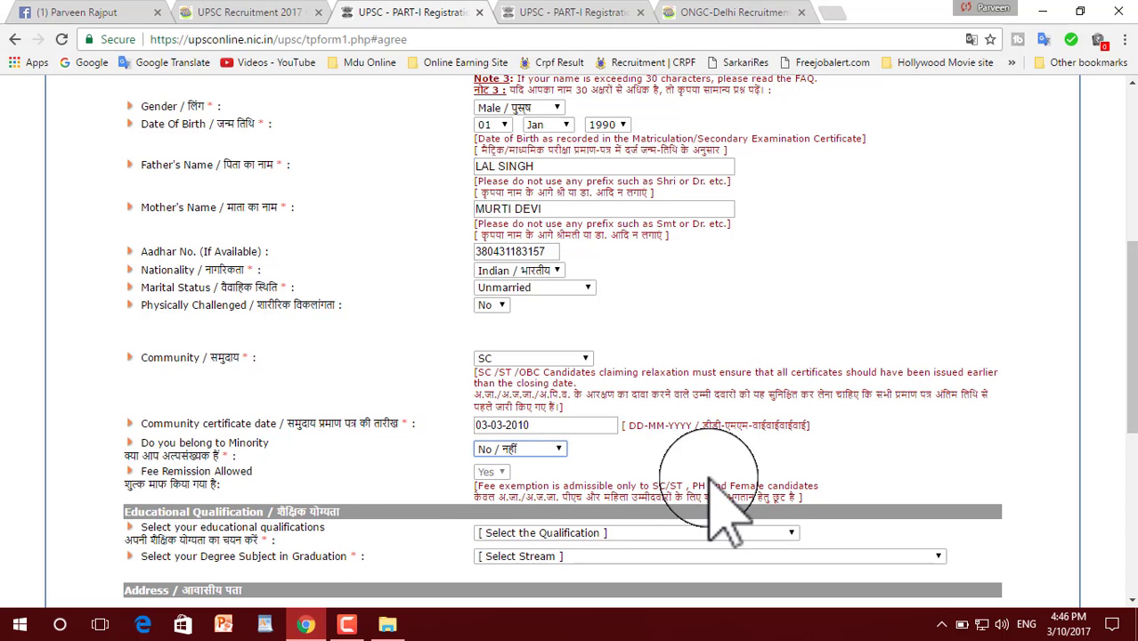
- Set the educational qualification to "Already passed the degree or equivalent Examination." and the degree subject to "Graduate in History"
scroll(1126, 339, down, 3)
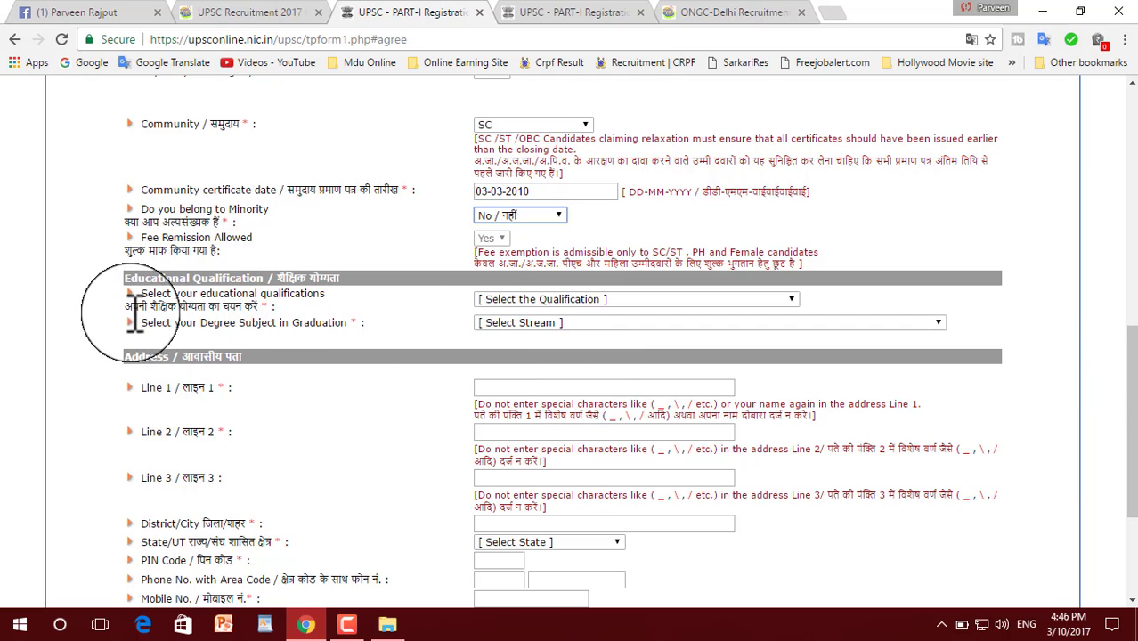
click(547, 300)
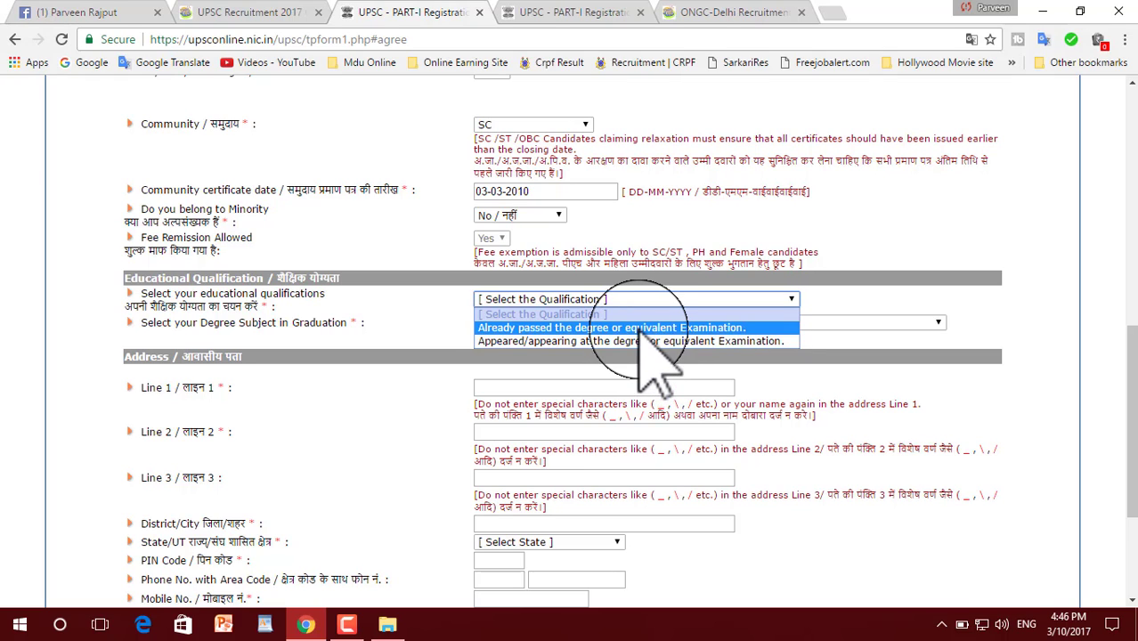
click(641, 329)
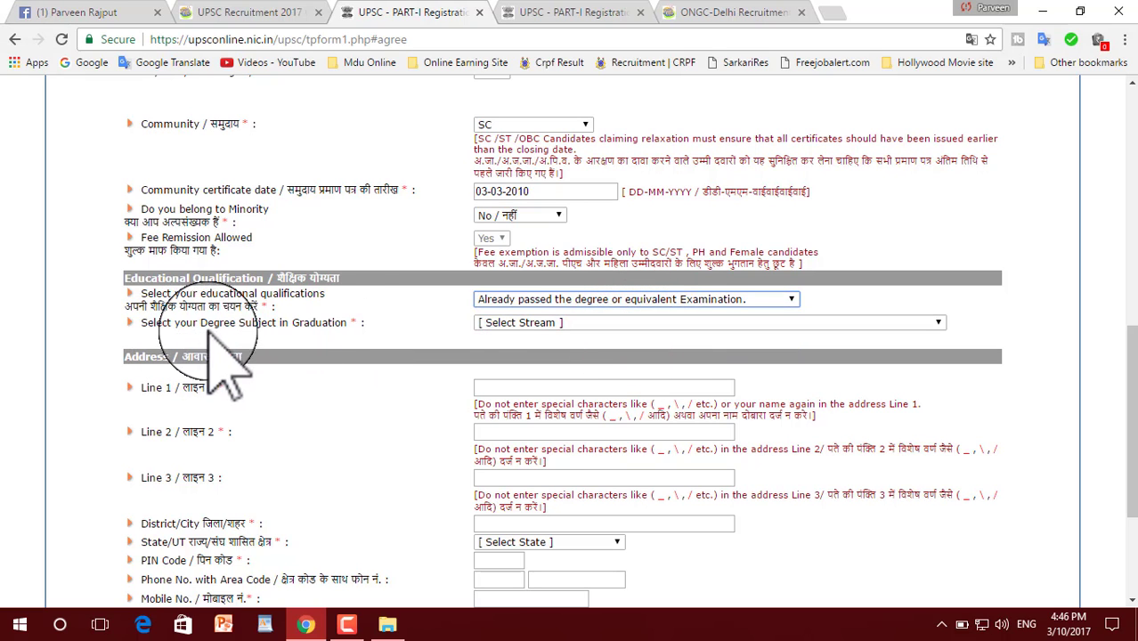
click(523, 323)
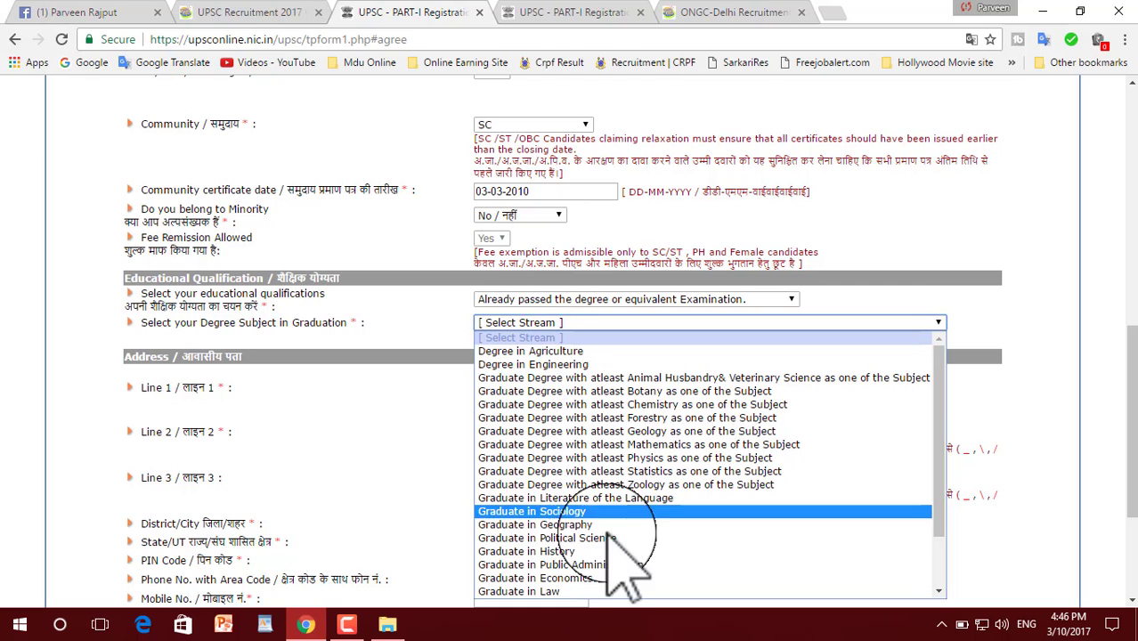
click(534, 551)
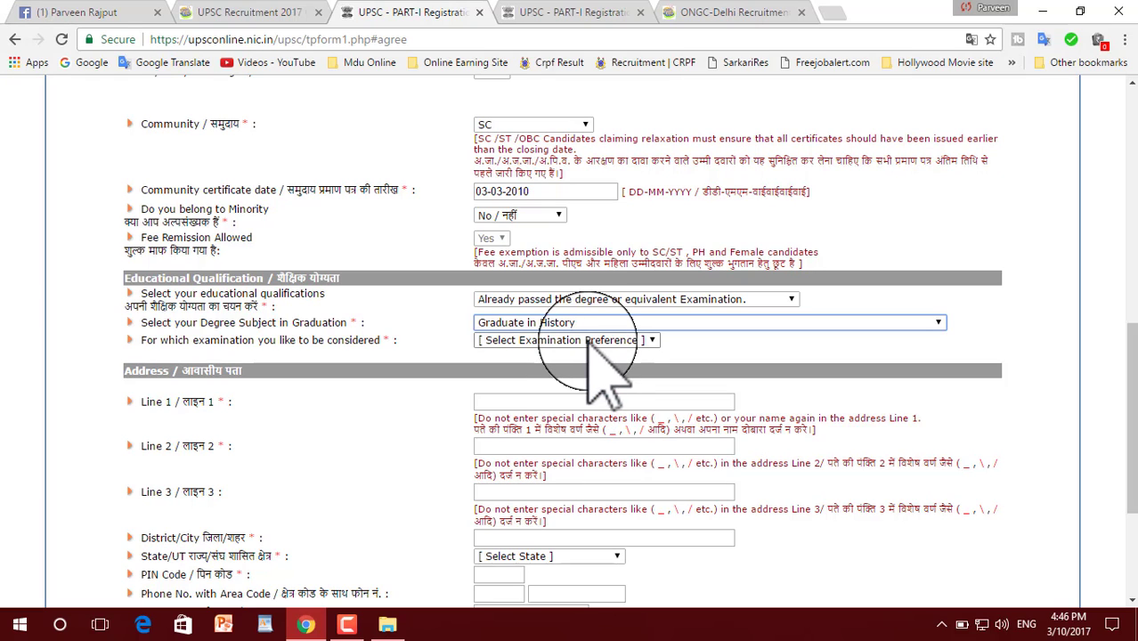
- Choose Civil Services as the examination to be considered for and accept the notice about unchangeable details
click(588, 340)
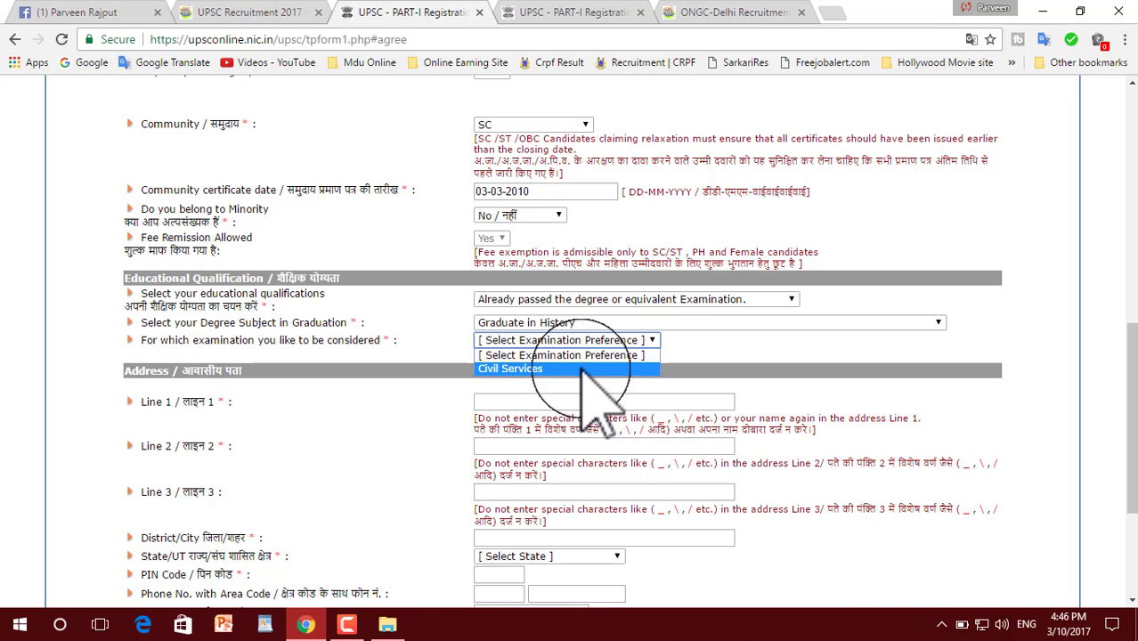
click(525, 368)
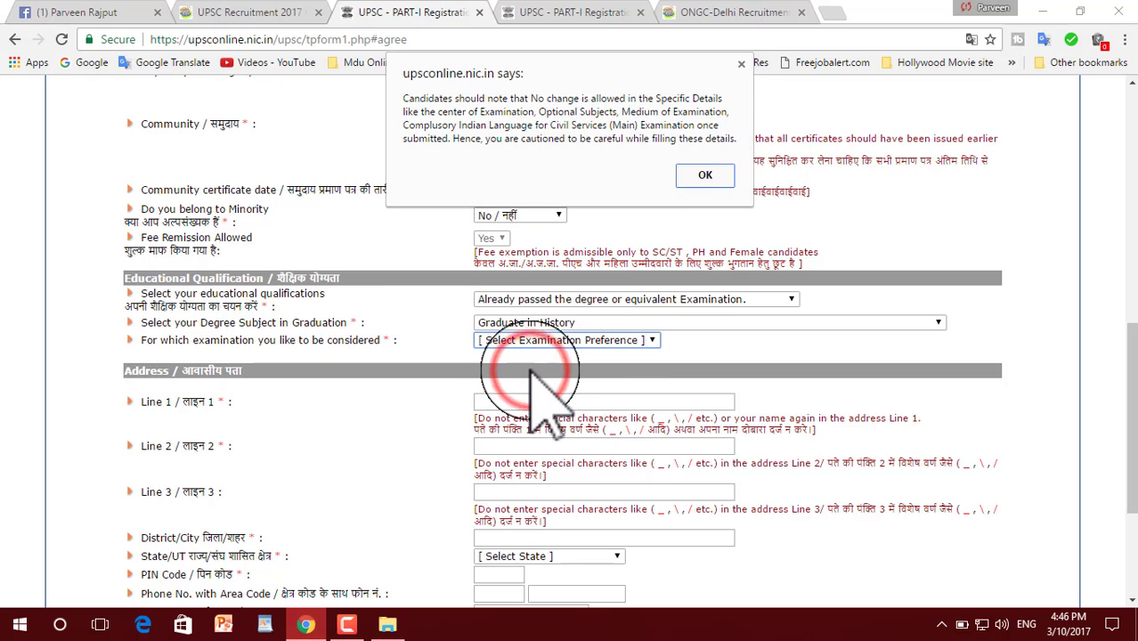
click(708, 175)
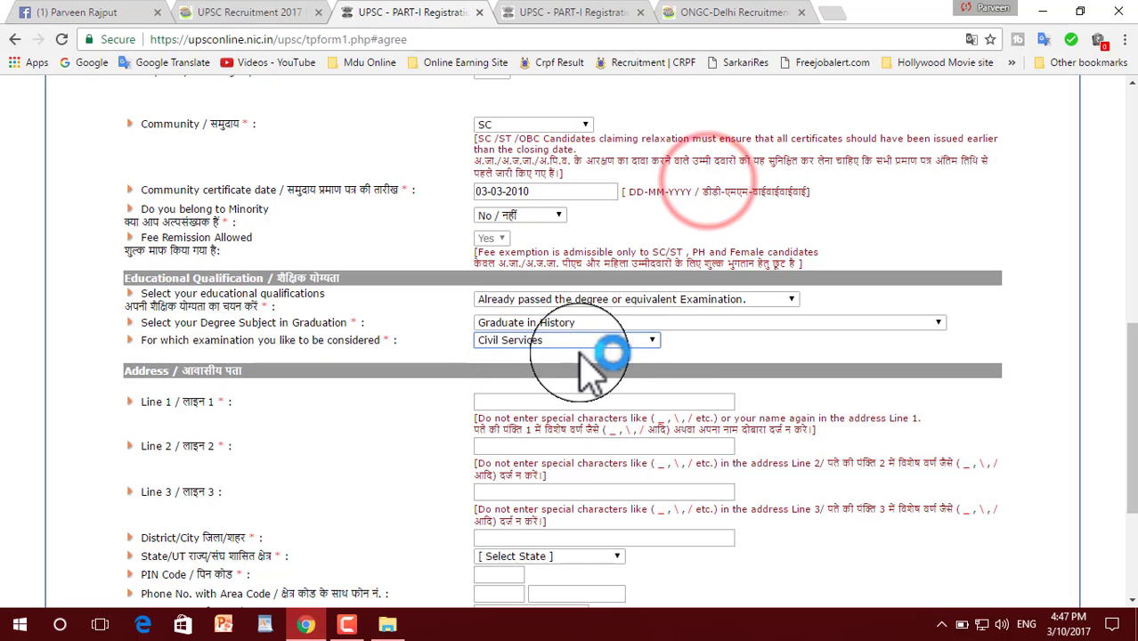
- Complete the address section with state Haryana, plus the applicant's address, PIN code, mobile number and e-mail addresses, and continue to the next page
scroll(683, 414, down, 2)
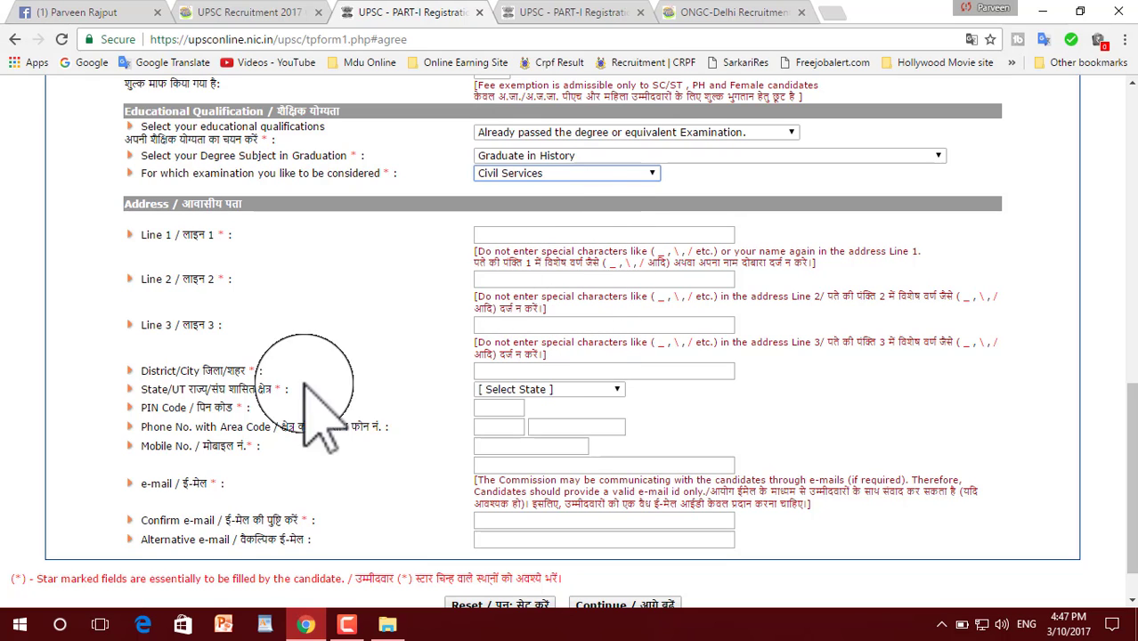
click(501, 389)
click(505, 293)
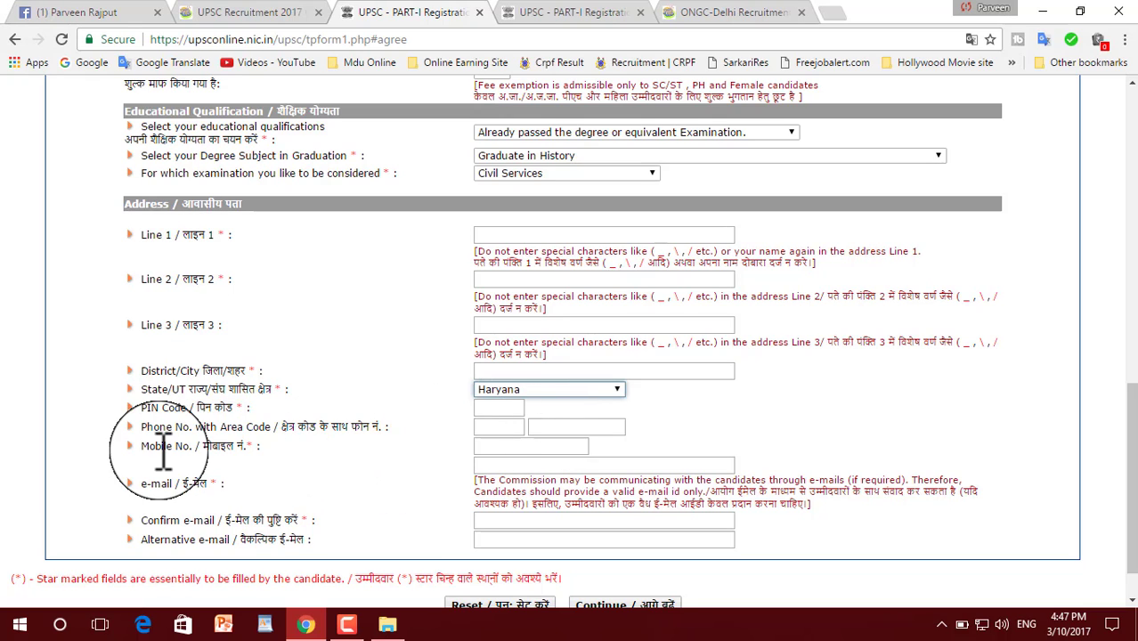
click(485, 445)
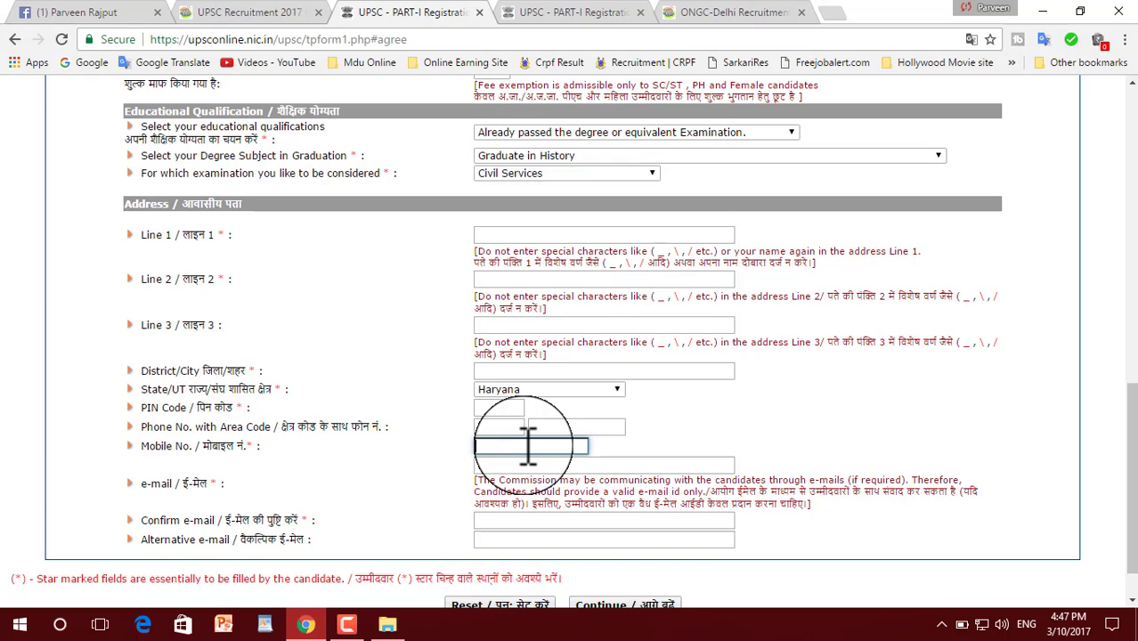
key(Tab)
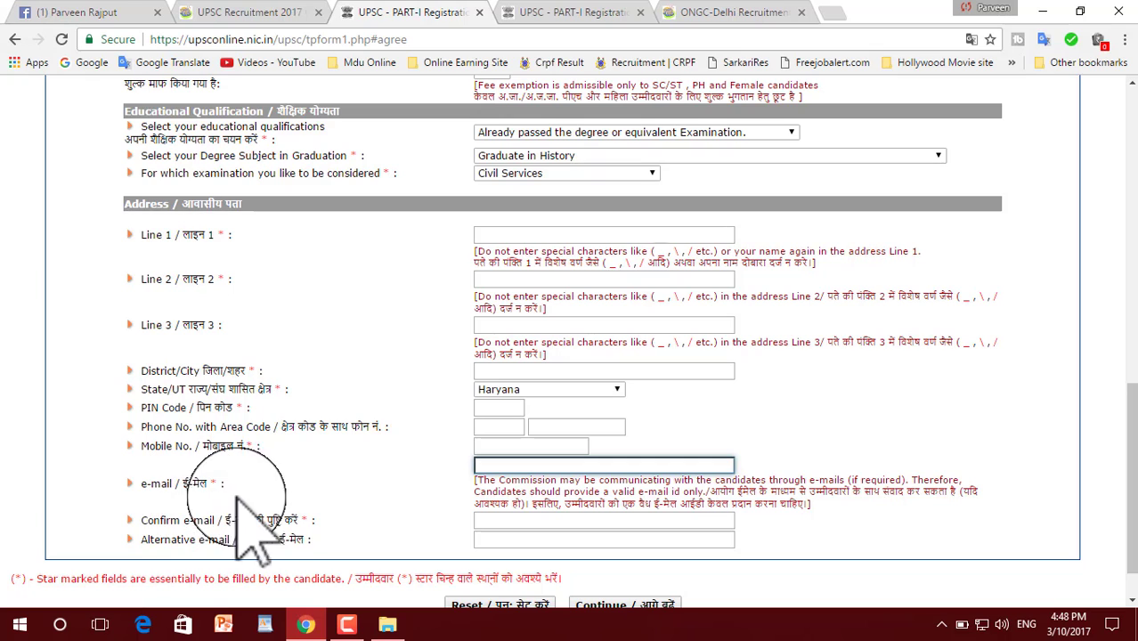
click(513, 522)
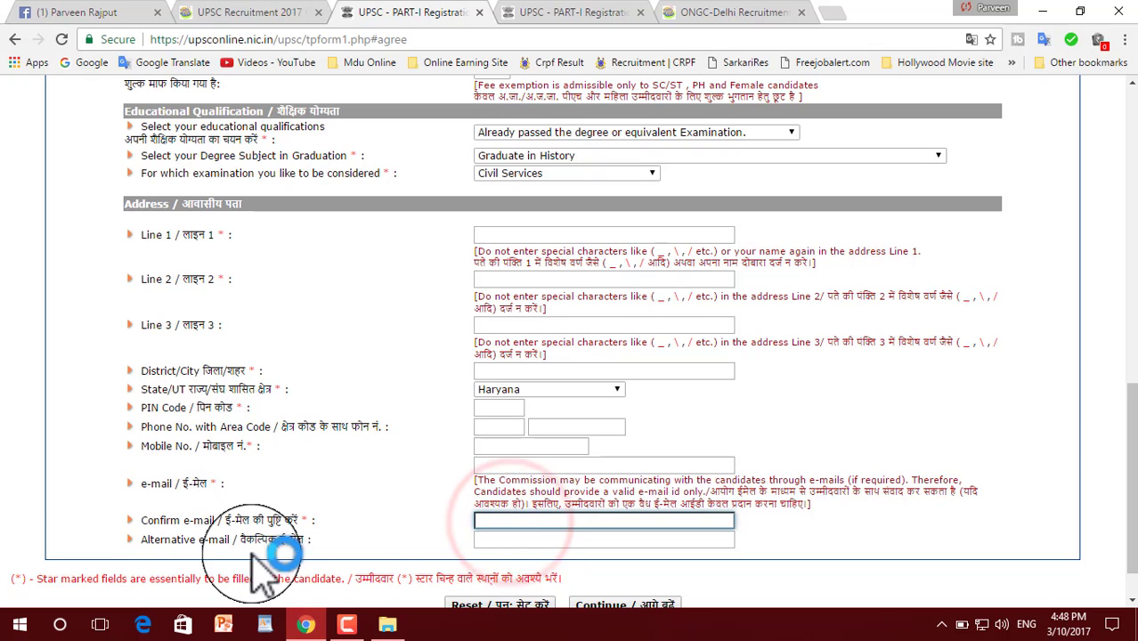
click(496, 538)
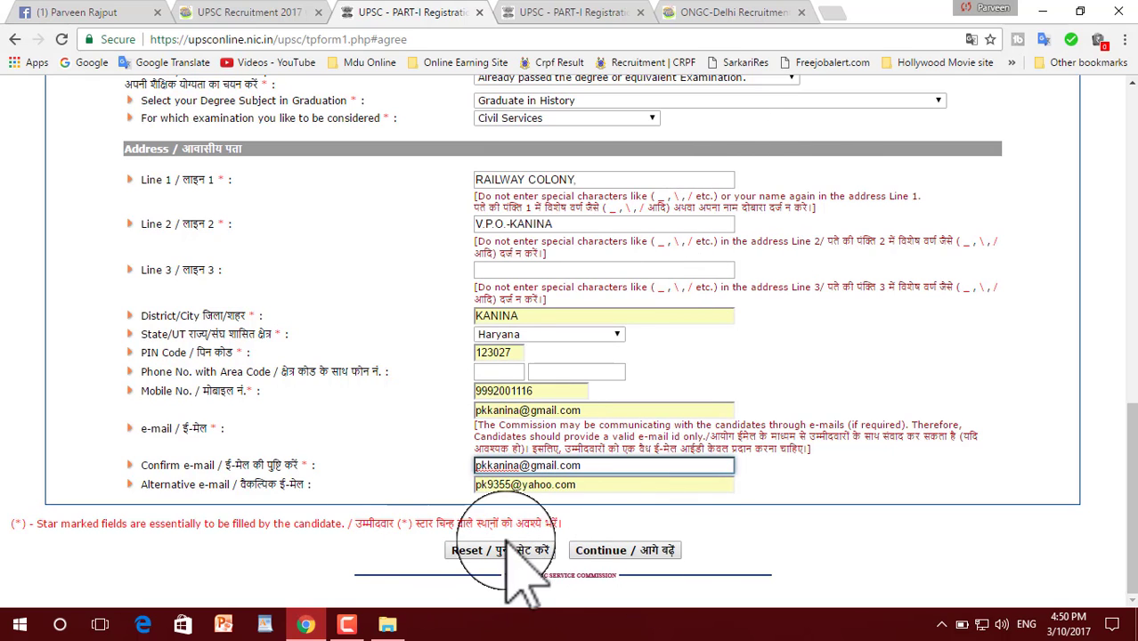
click(617, 551)
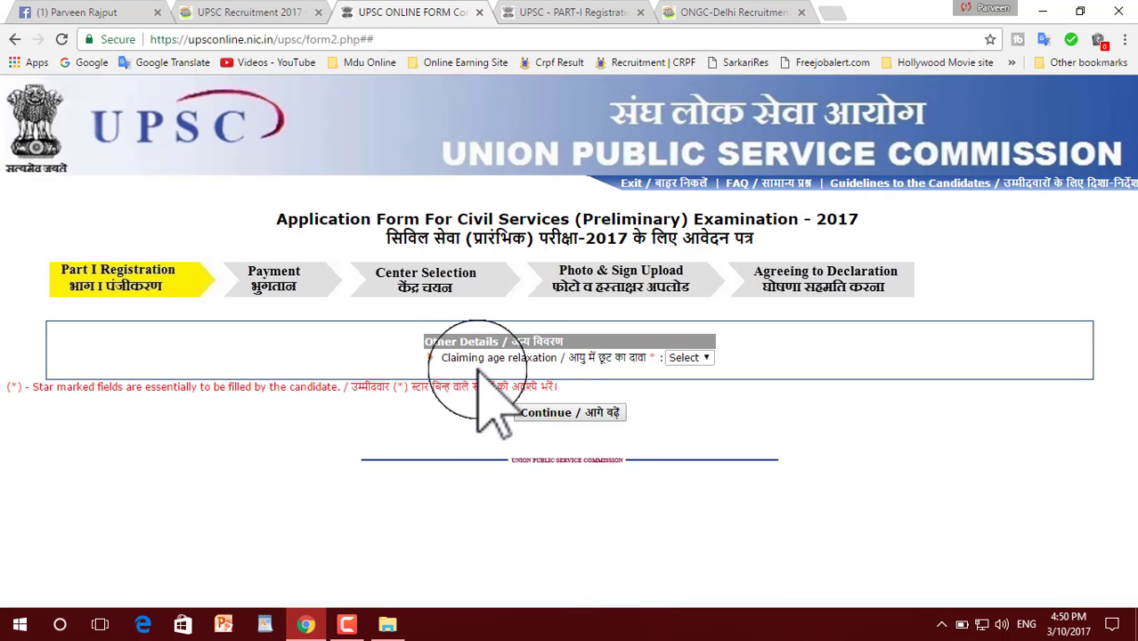
- Claim age relaxation with Yes and choose category code 01 for SC
click(690, 357)
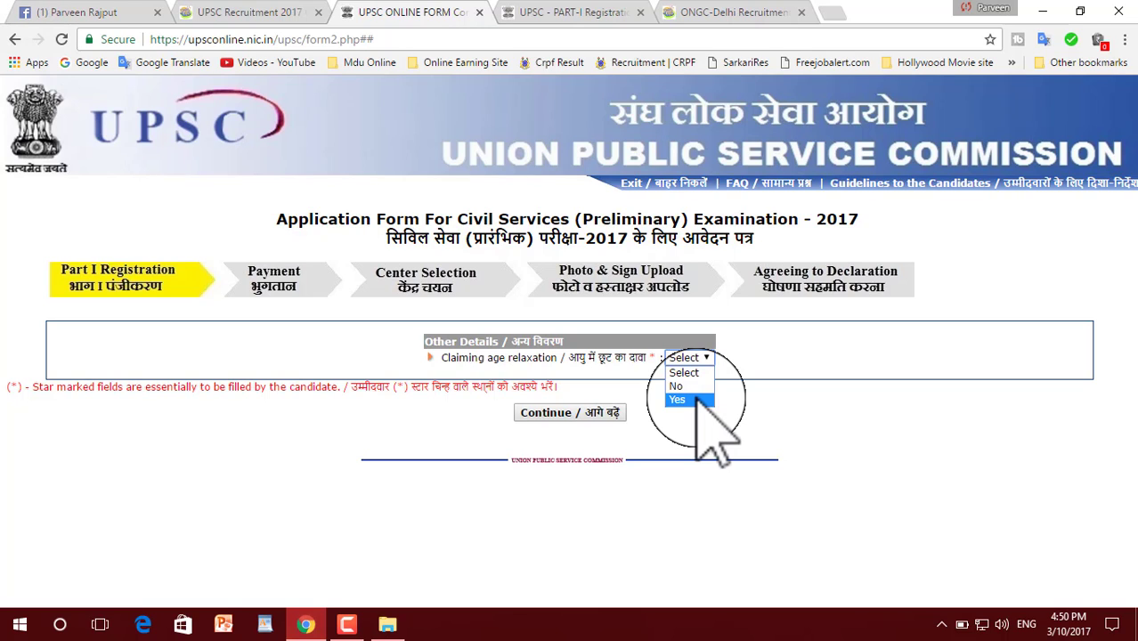
click(695, 398)
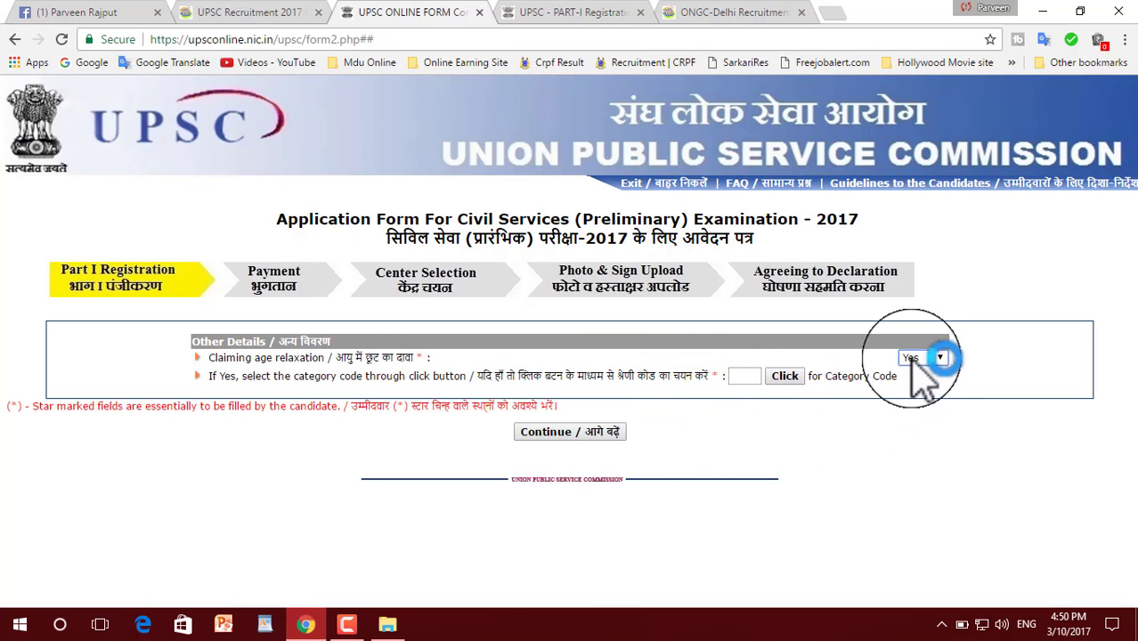
click(784, 376)
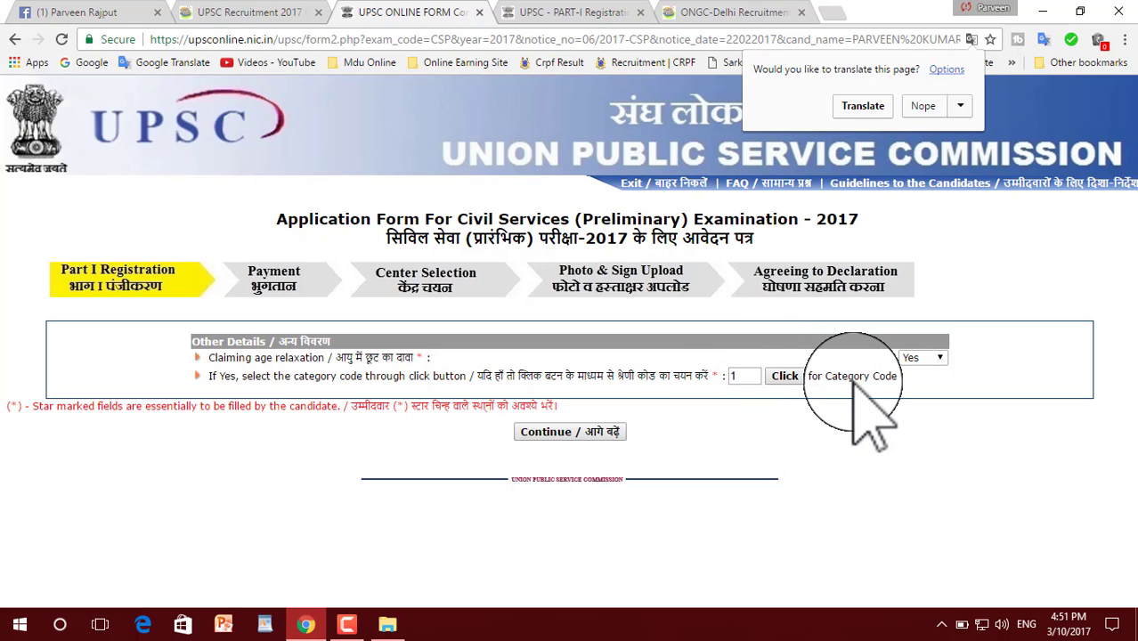
click(784, 376)
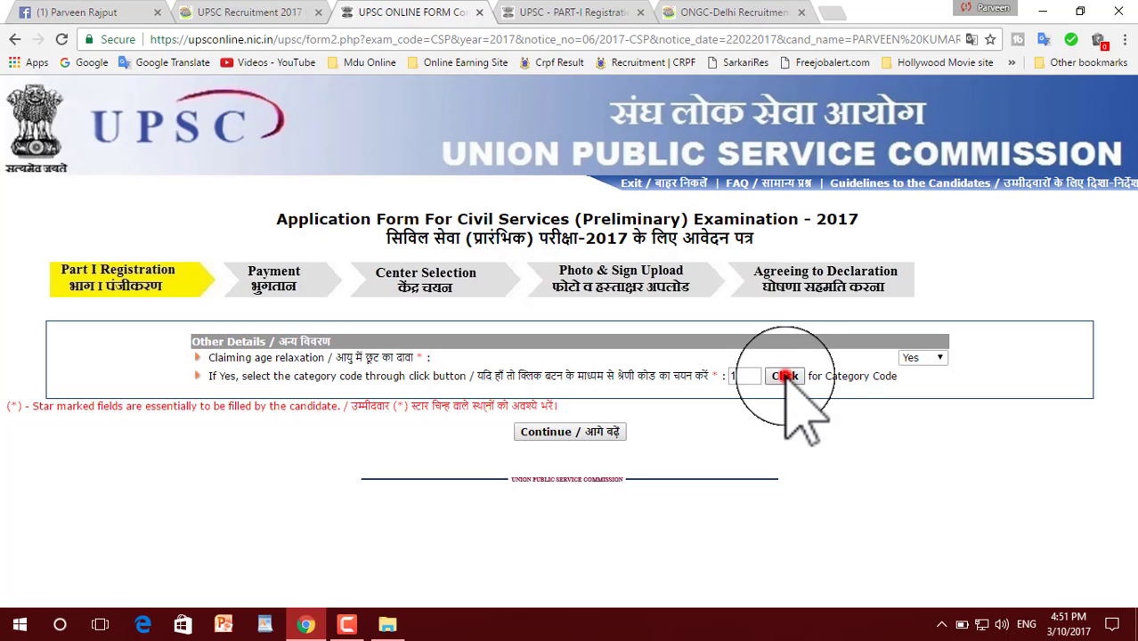
scroll(813, 406, down, 2)
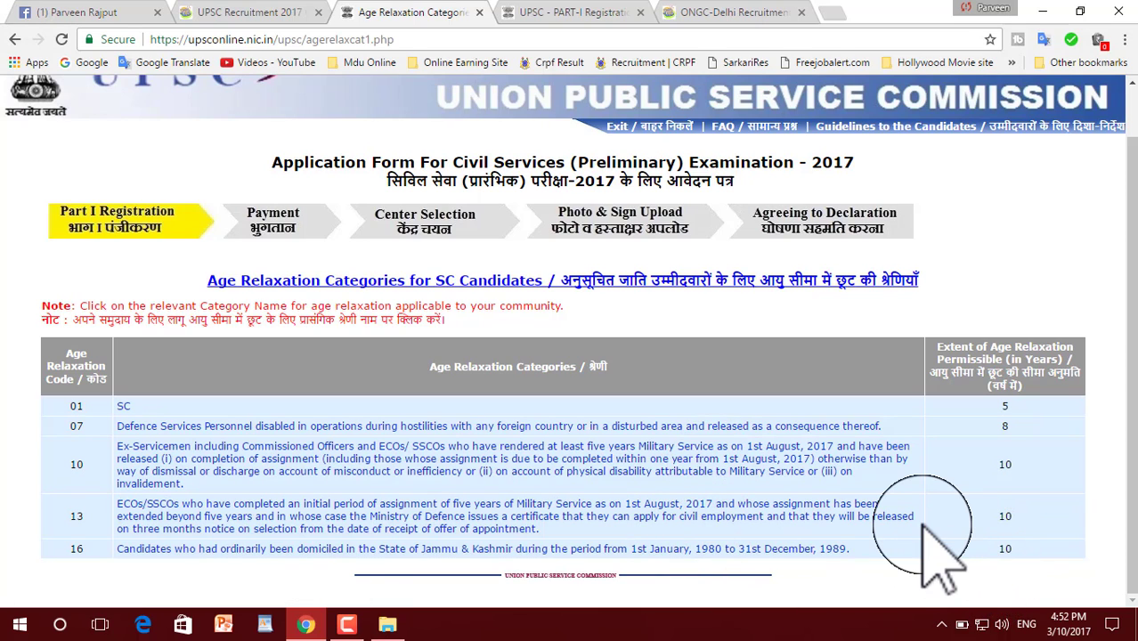
click(123, 407)
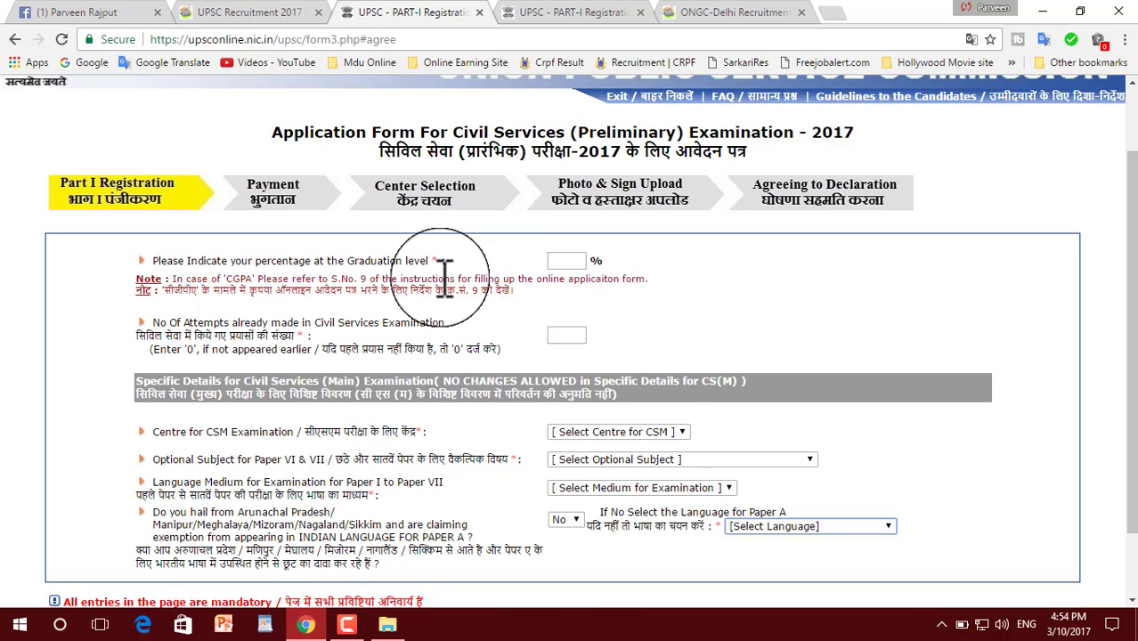
- Enter 45 as the graduation percentage and 01 as the number of attempts already made
click(570, 260)
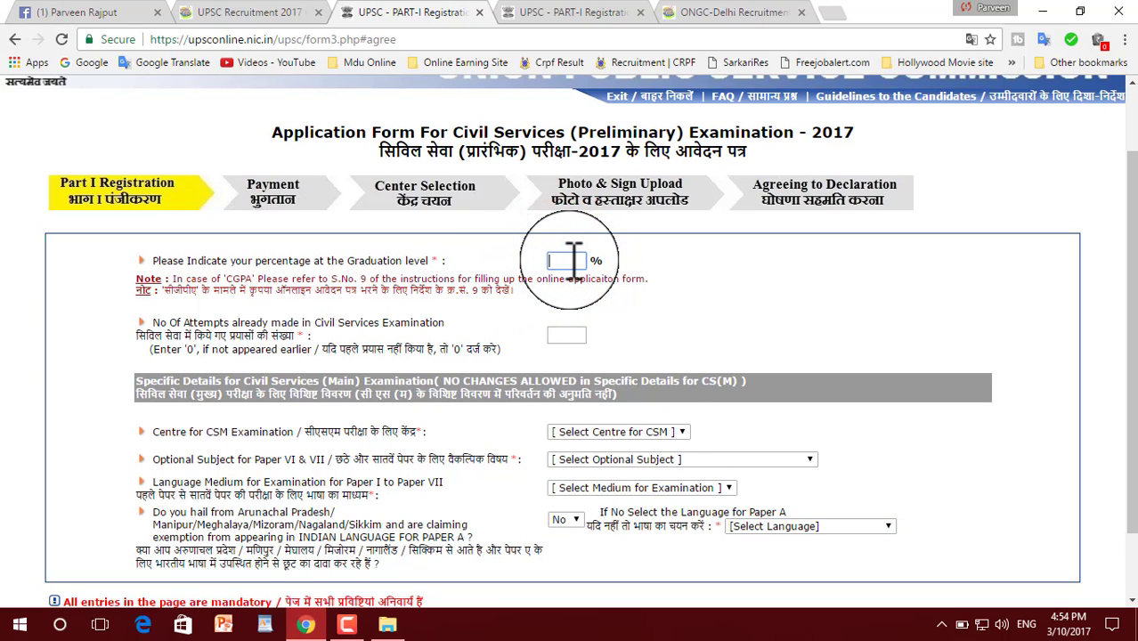
text(45)
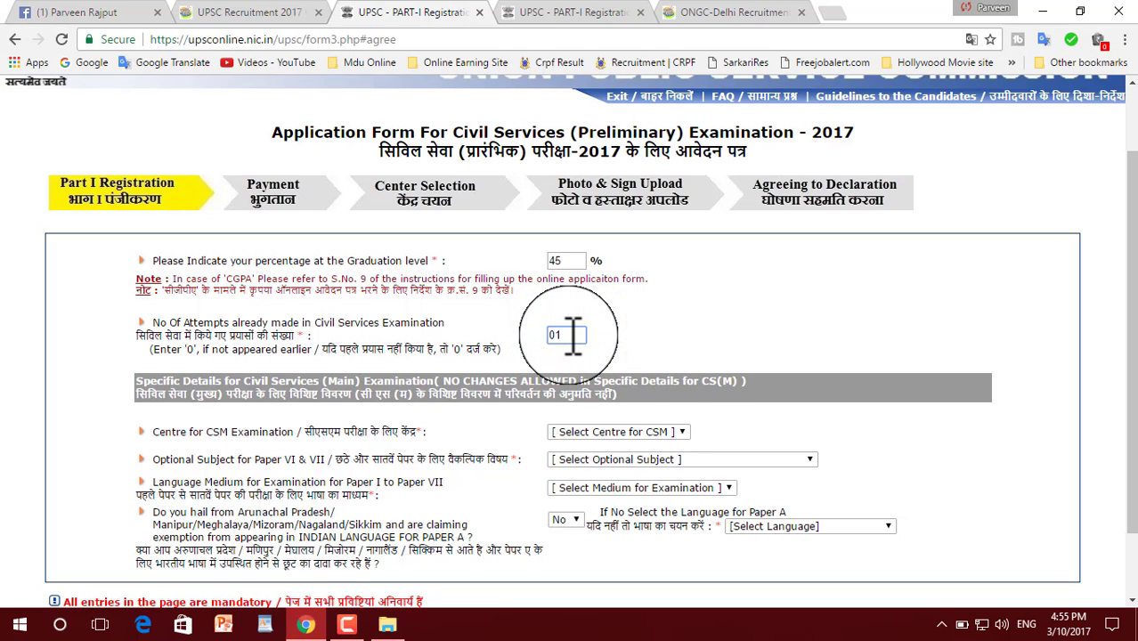
- Choose Delhi as the centre for the CSM Examination and HISTORY as the optional subject for Papers VI and VII
scroll(534, 356, down, 1)
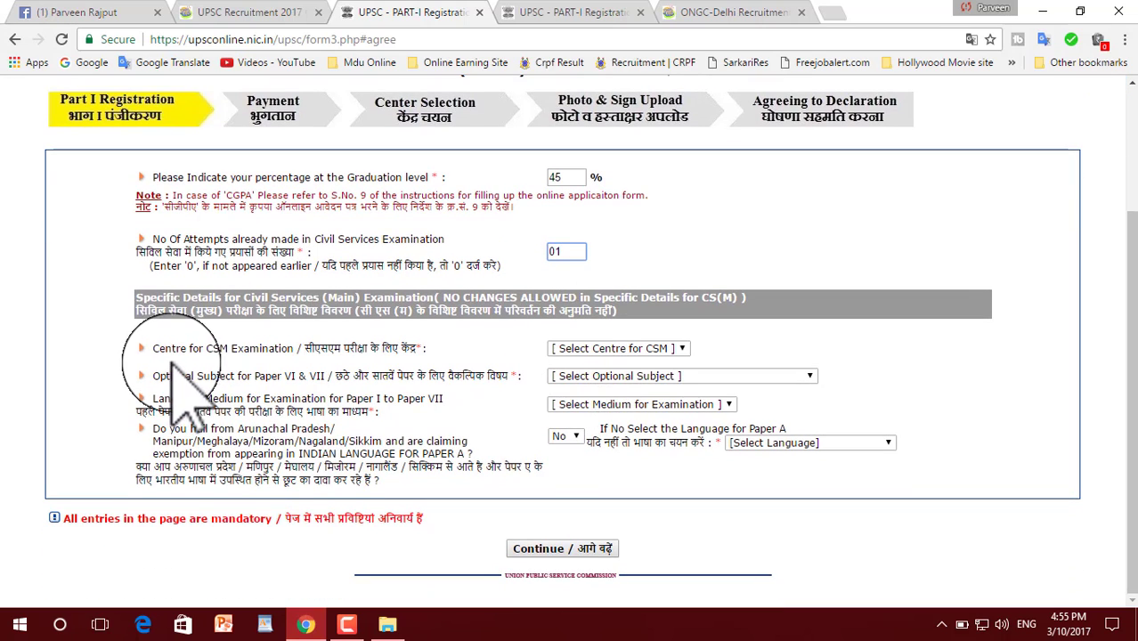
click(591, 348)
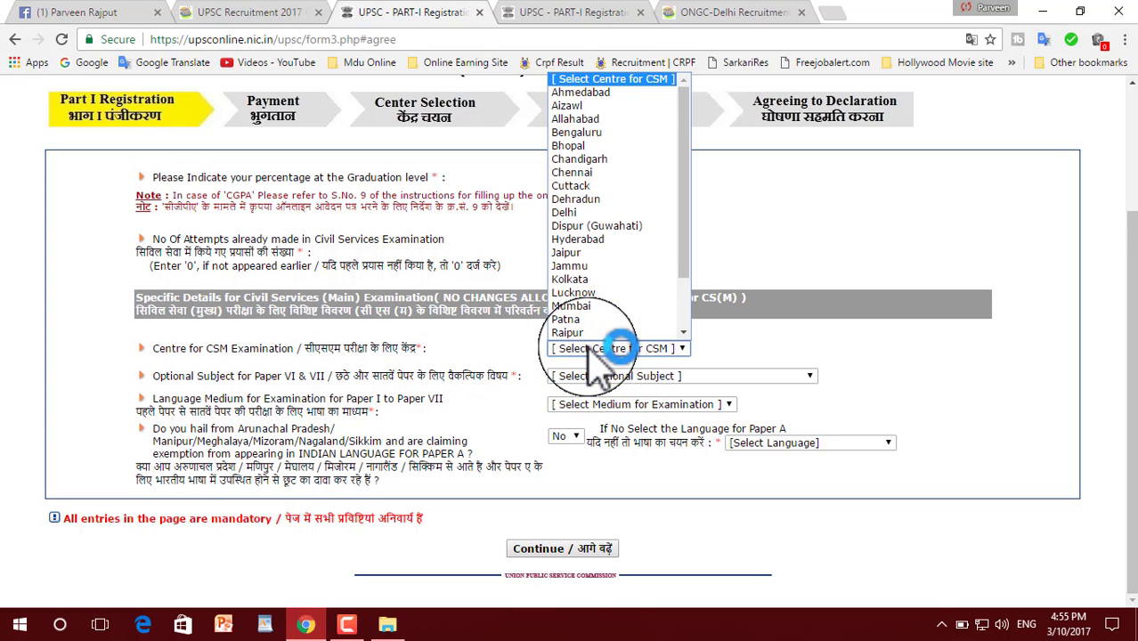
click(579, 214)
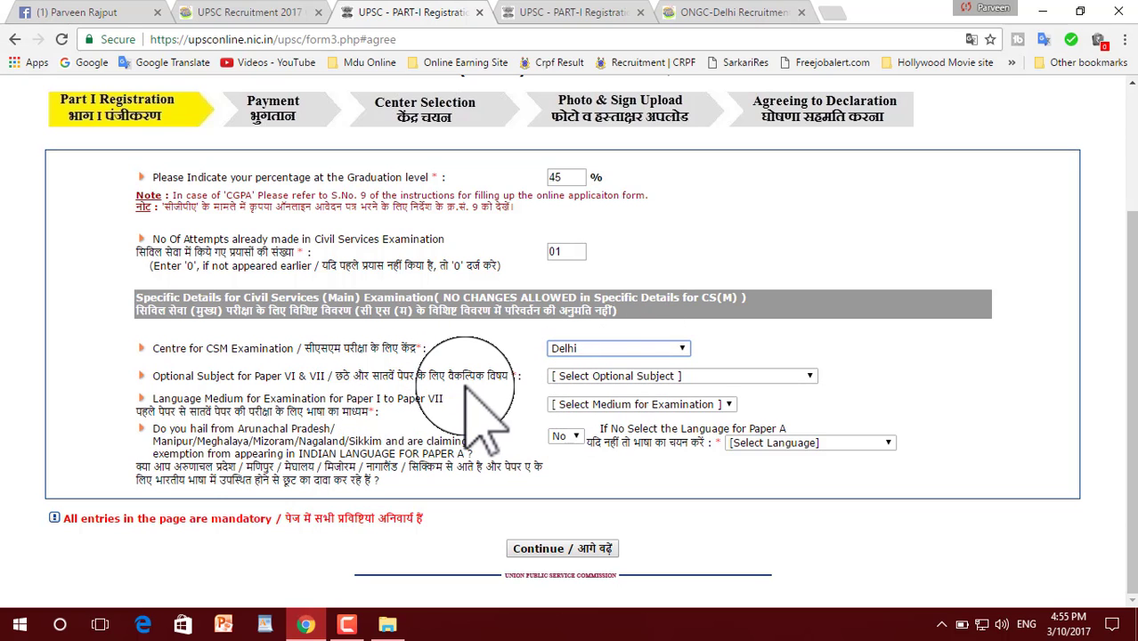
click(588, 376)
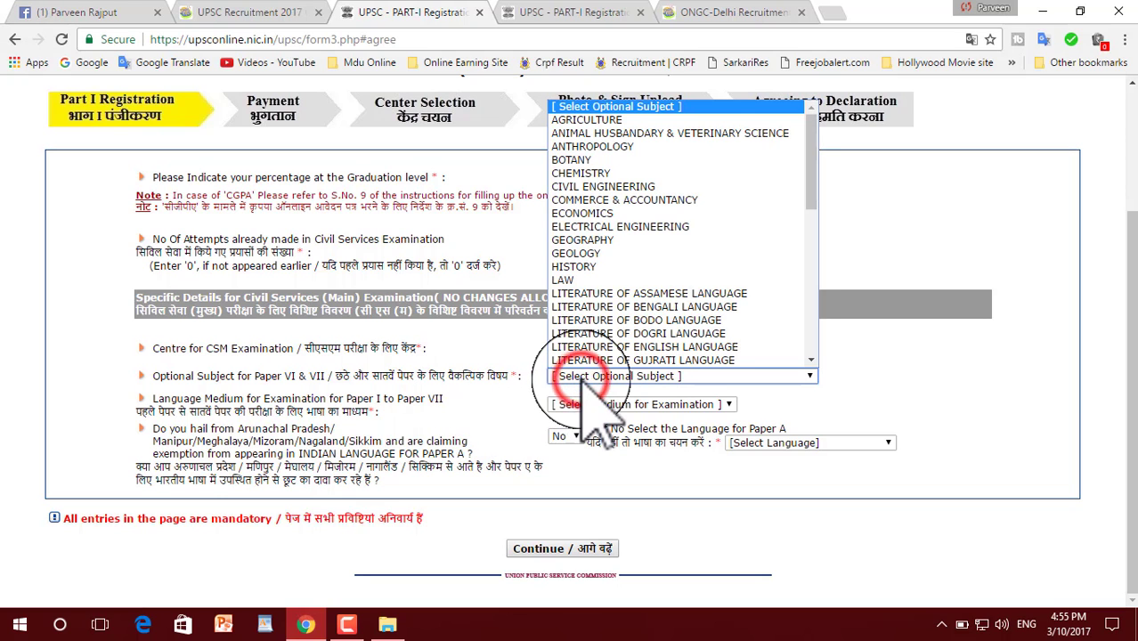
click(589, 267)
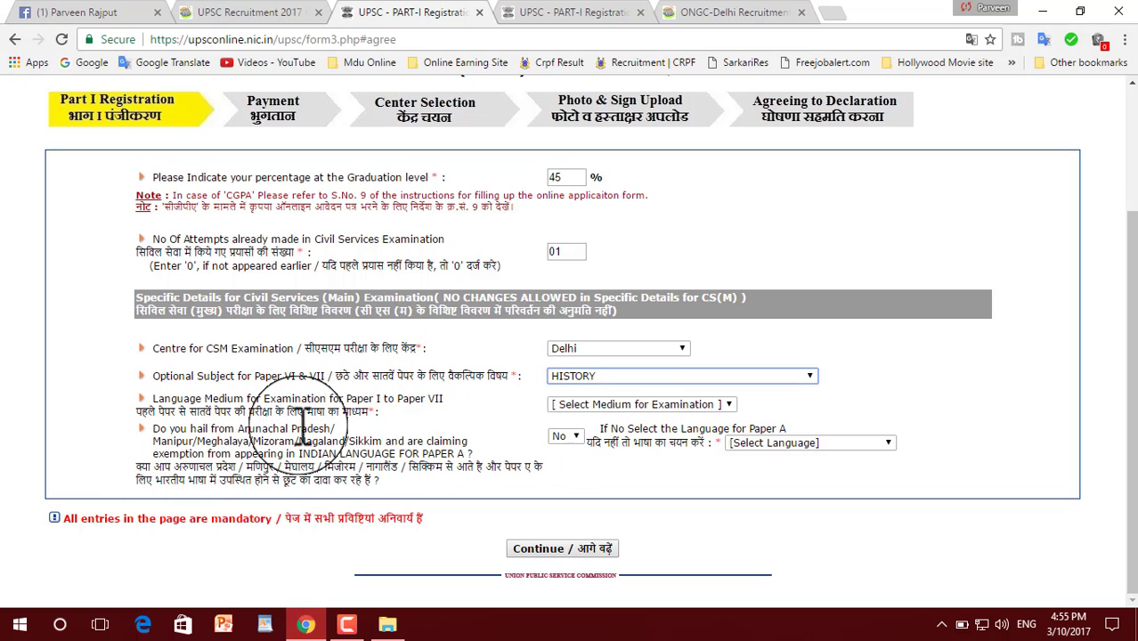
- Choose HINDI as the language medium for Papers I to VII and for Paper A, and continue to the verification page
click(587, 405)
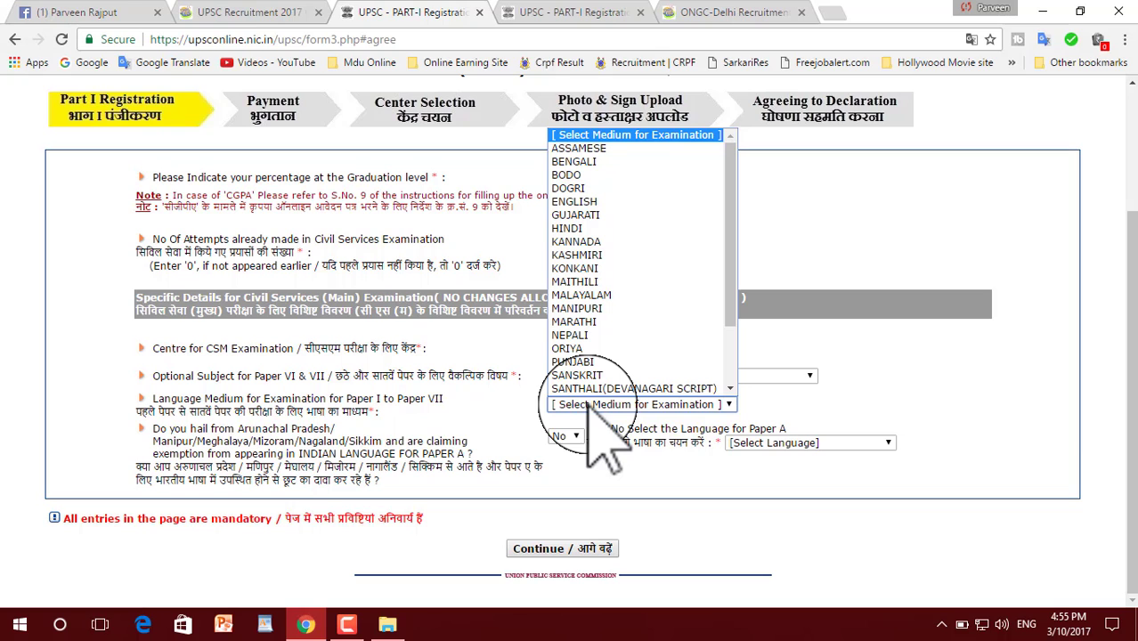
click(568, 228)
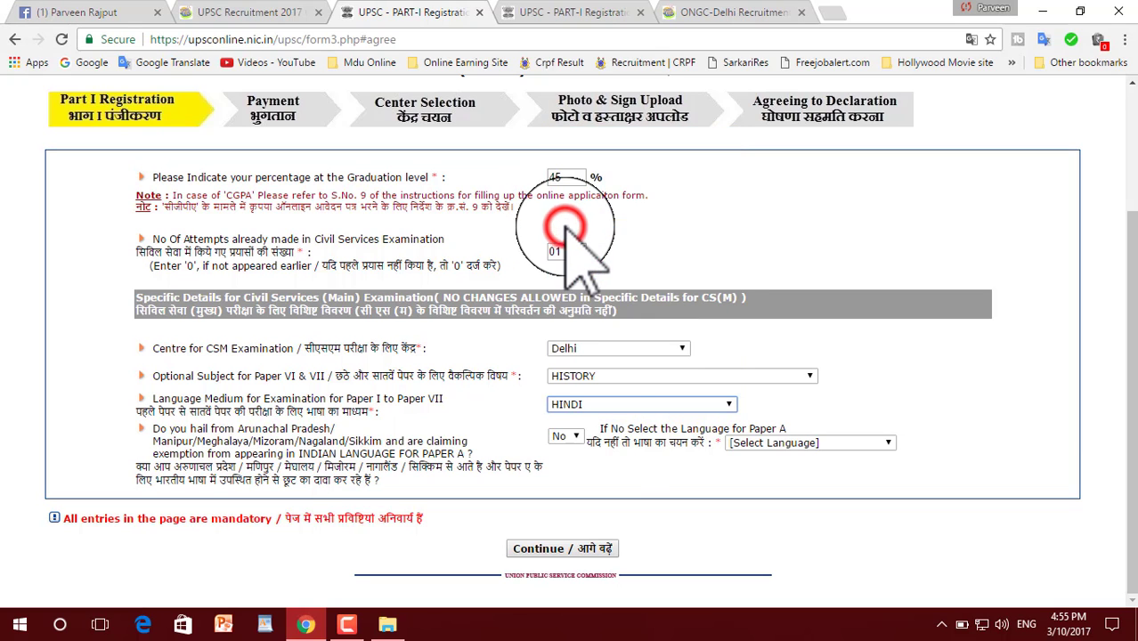
click(613, 408)
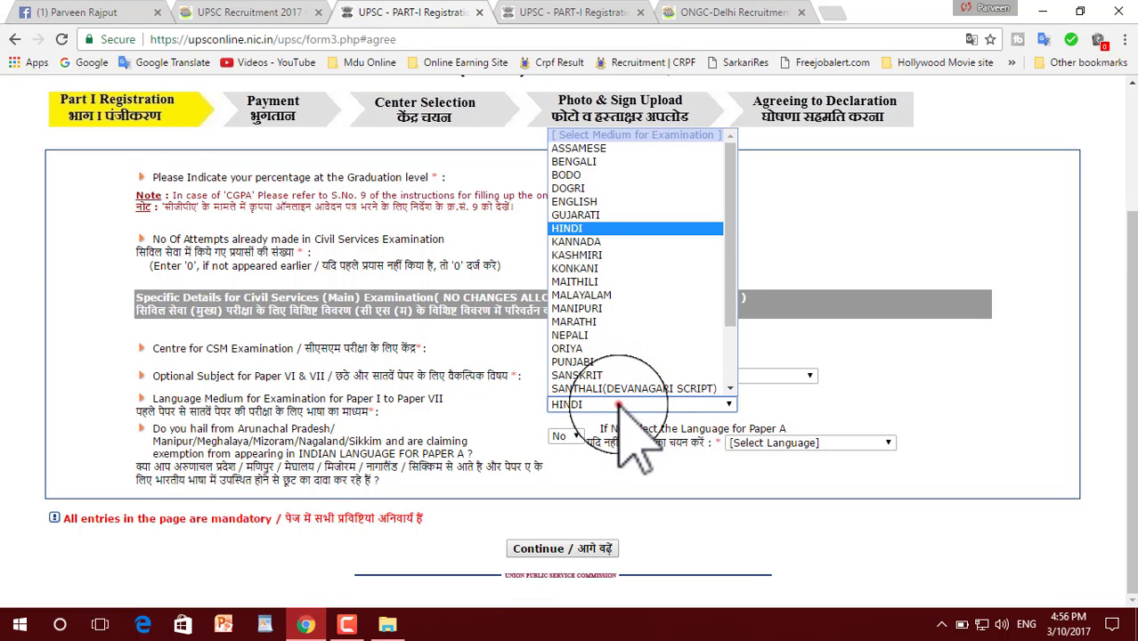
click(617, 405)
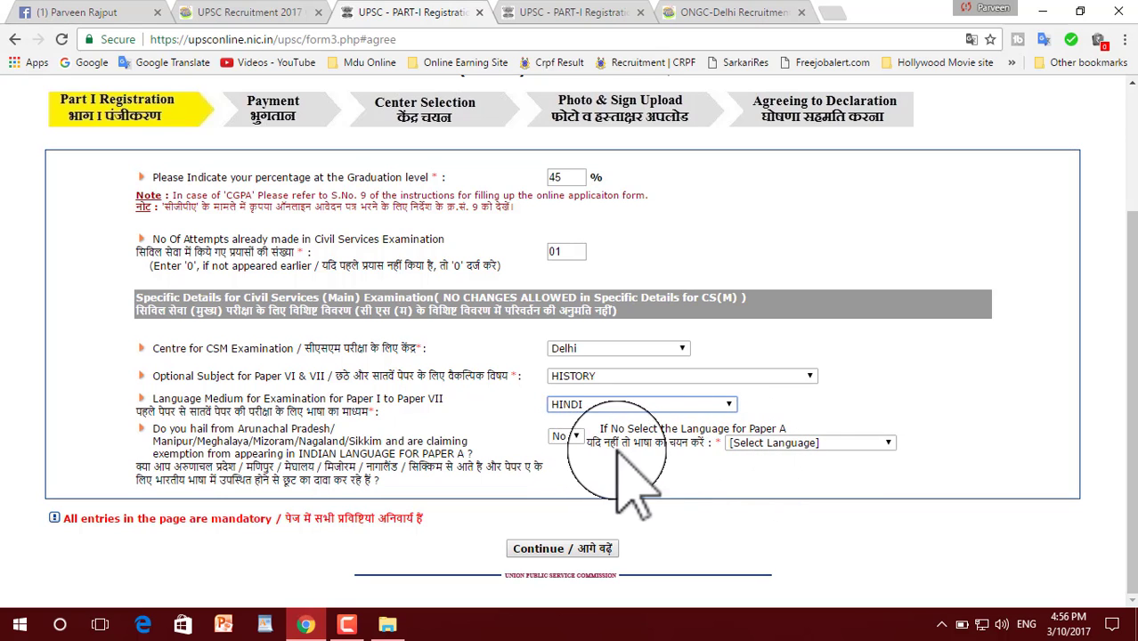
click(761, 443)
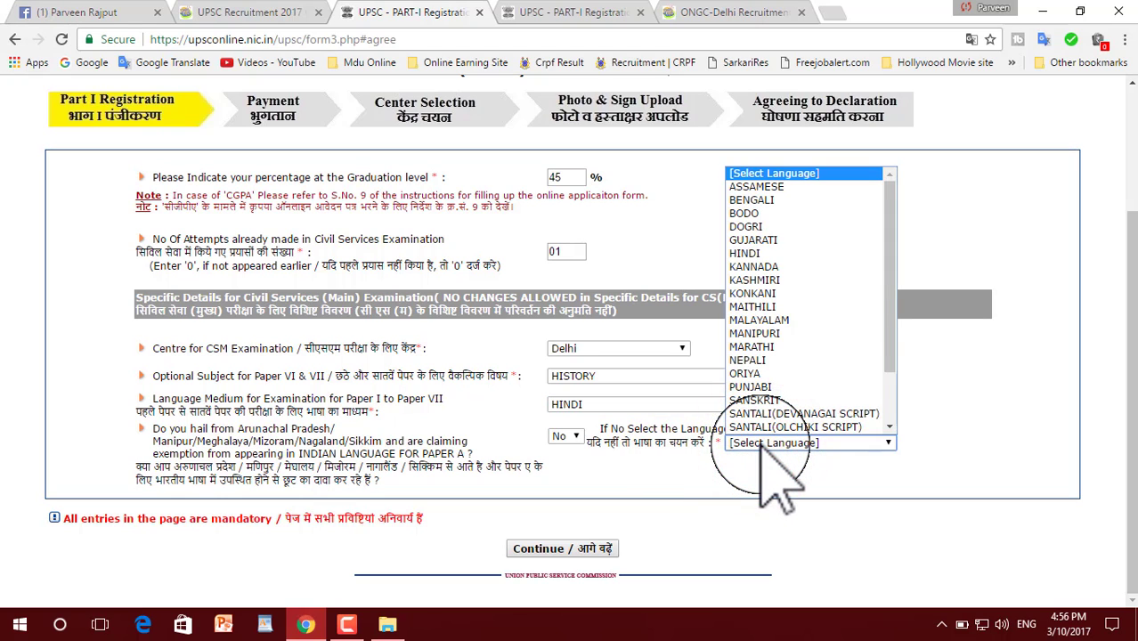
click(780, 254)
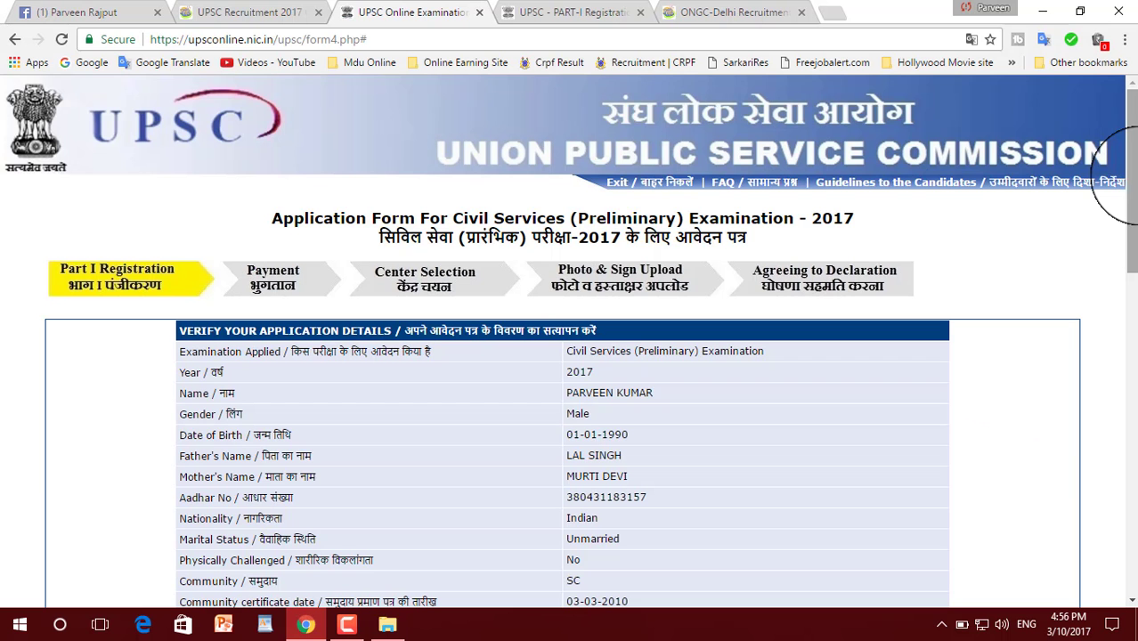
- Review the application details, enter the captcha code, and agree to submit the Part I registration
drag(1124, 174, 1123, 251)
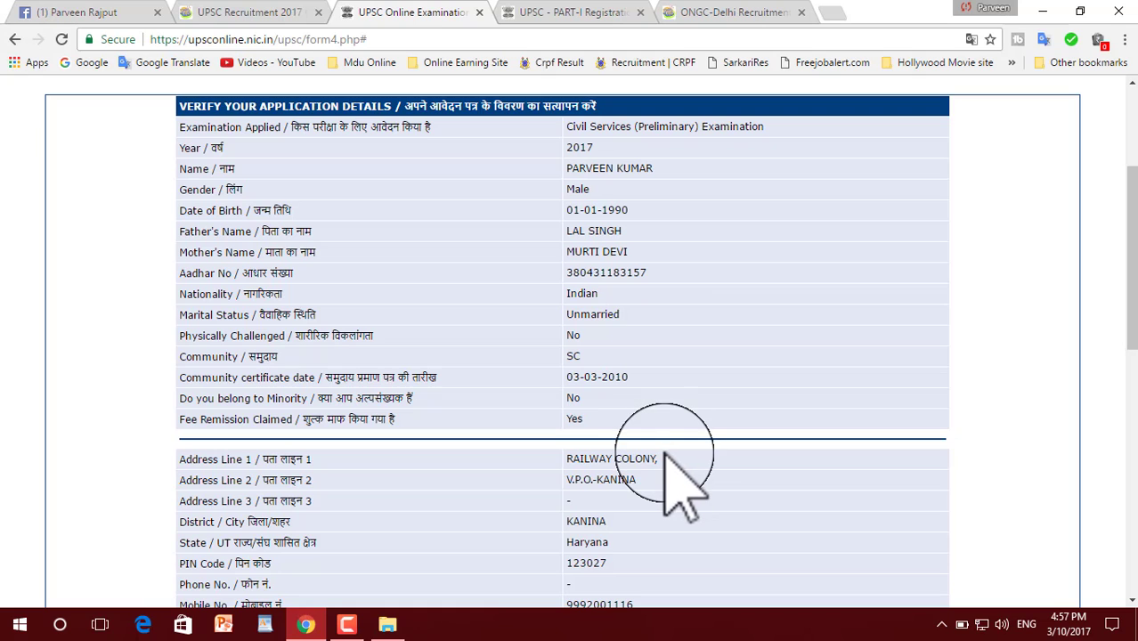
mouse_move(1134, 242)
mouse_down()
mouse_move(1134, 261)
mouse_move(1134, 244)
mouse_up()
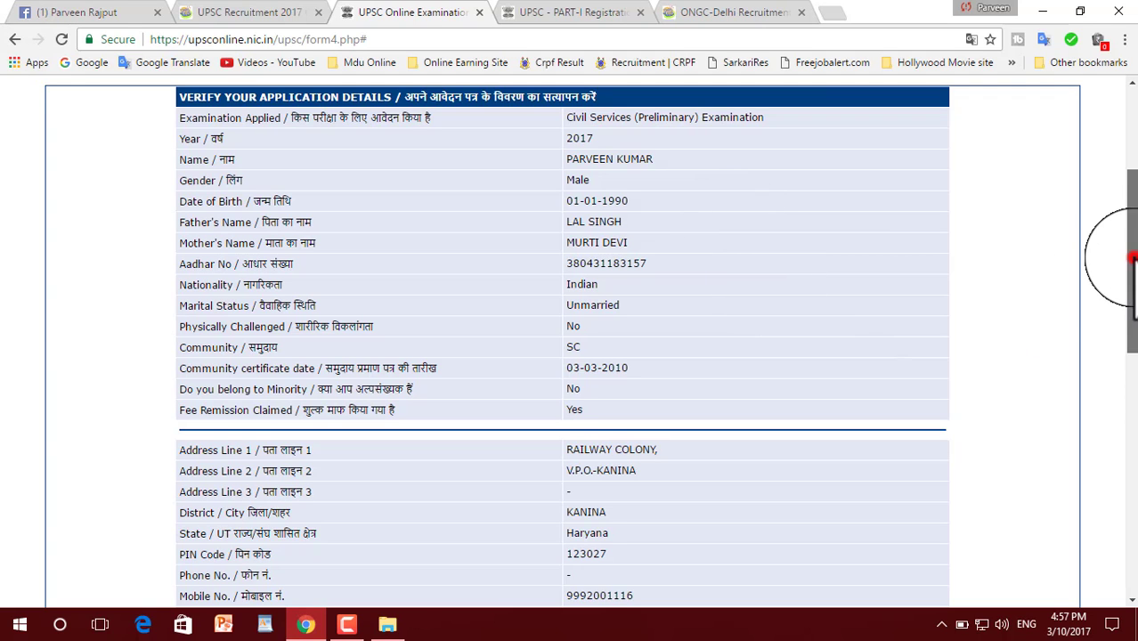
drag(1133, 258, 1133, 511)
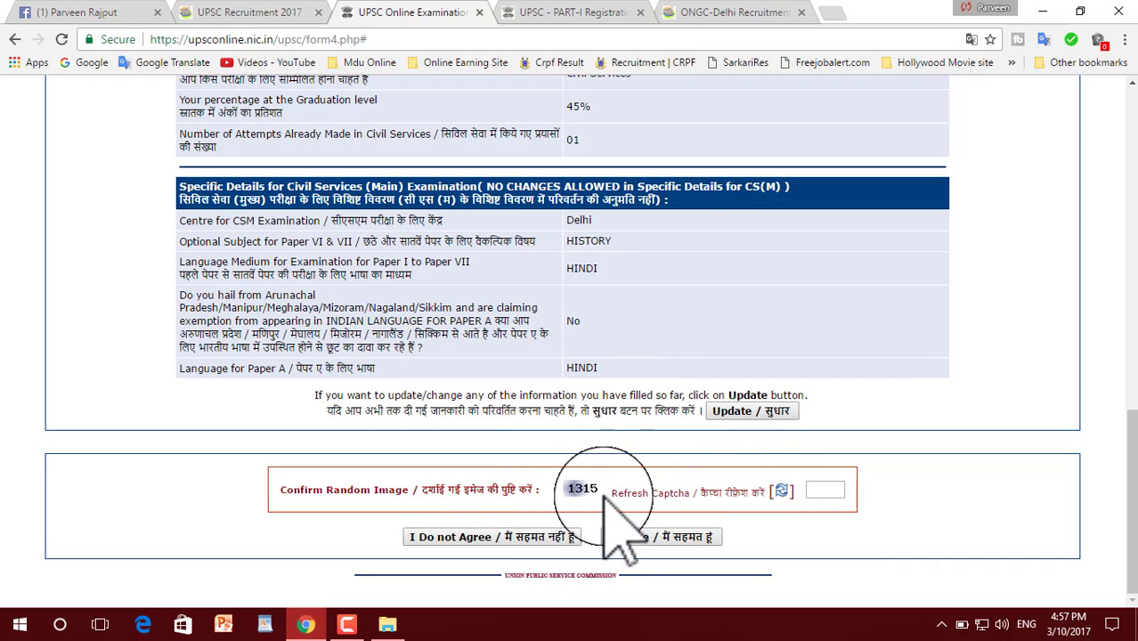
click(828, 486)
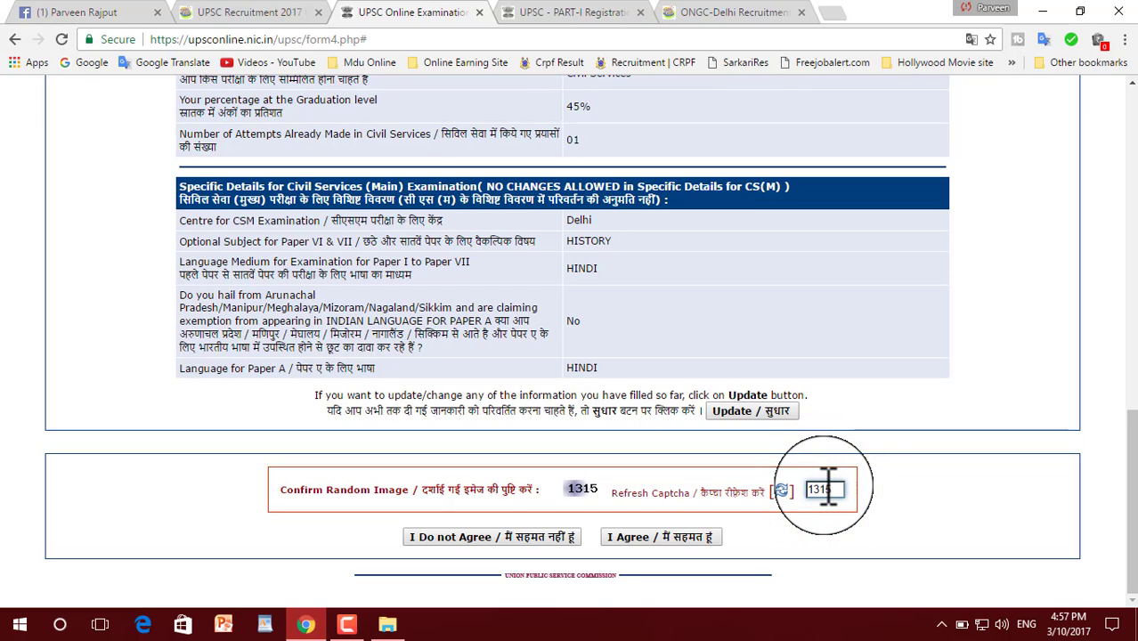
click(658, 534)
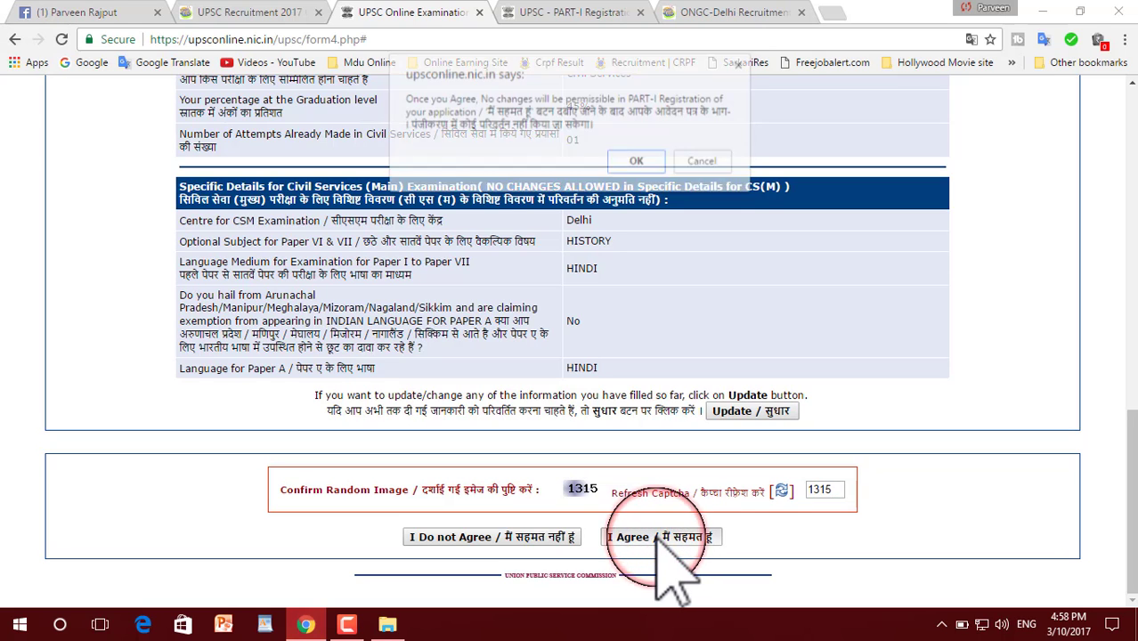
click(635, 163)
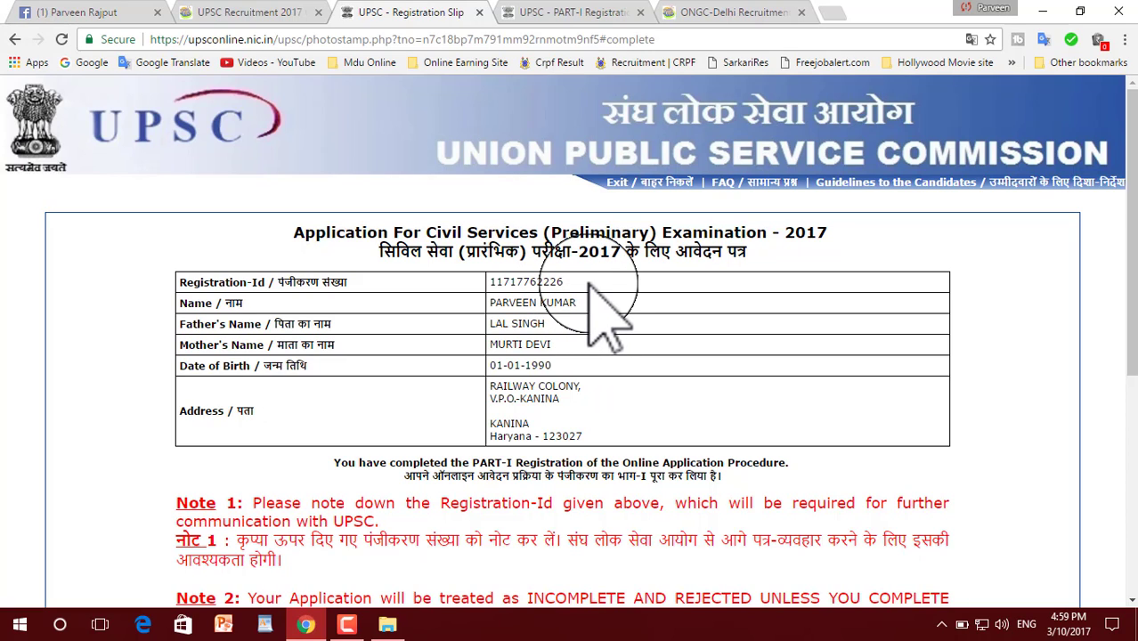
- Print the registration slip to a PDF file and save it on the Desktop under a new file name
scroll(592, 290, down, 5)
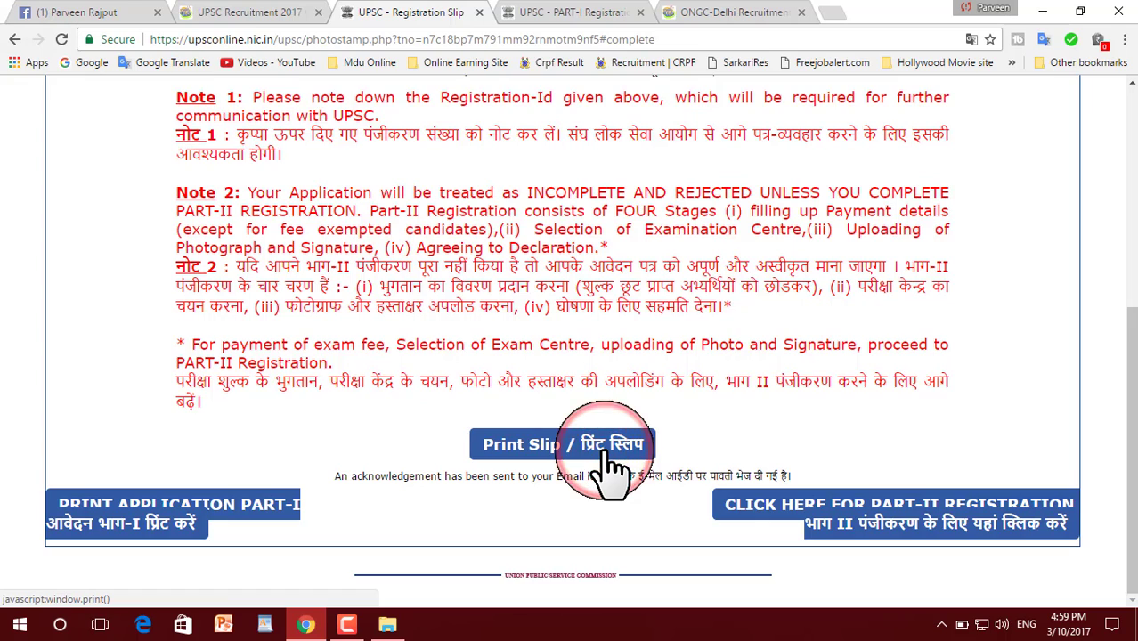
click(606, 452)
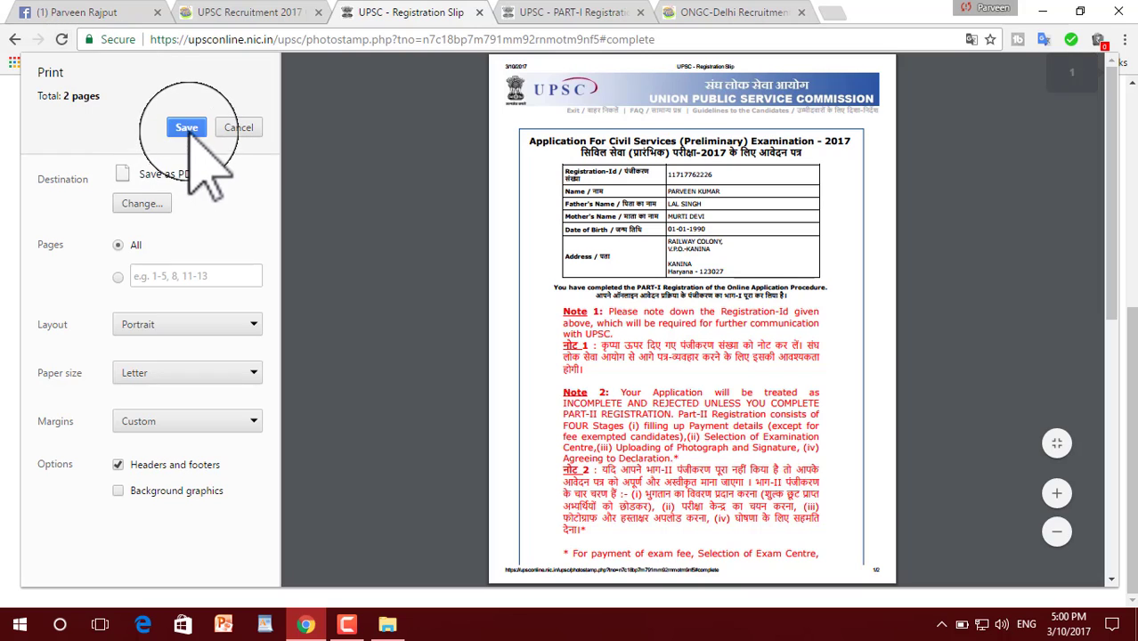
click(185, 127)
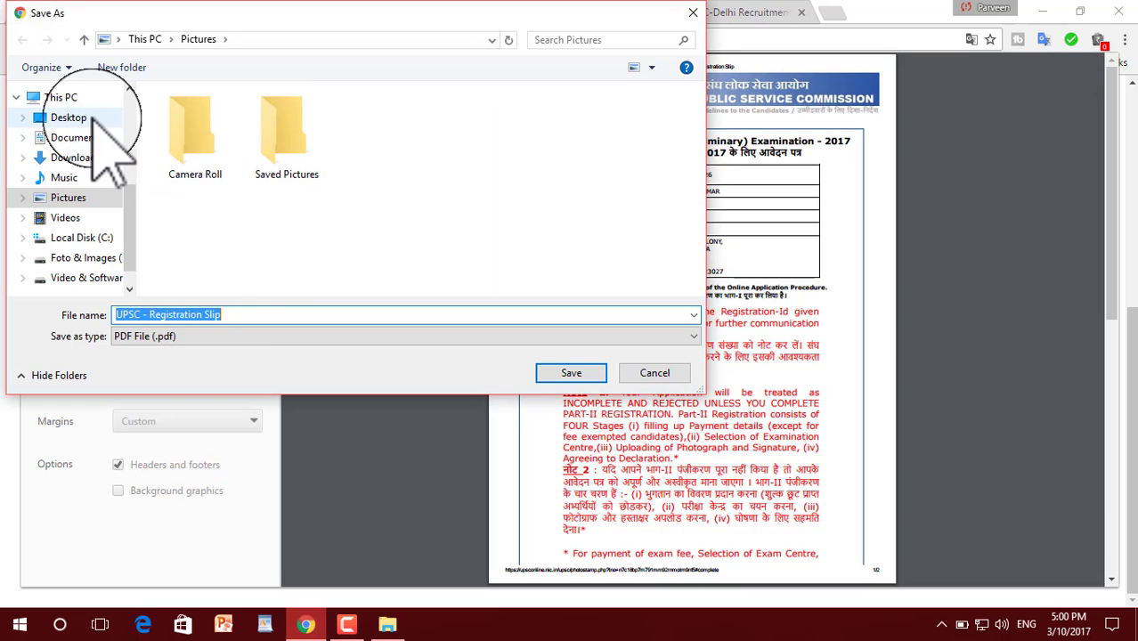
click(92, 119)
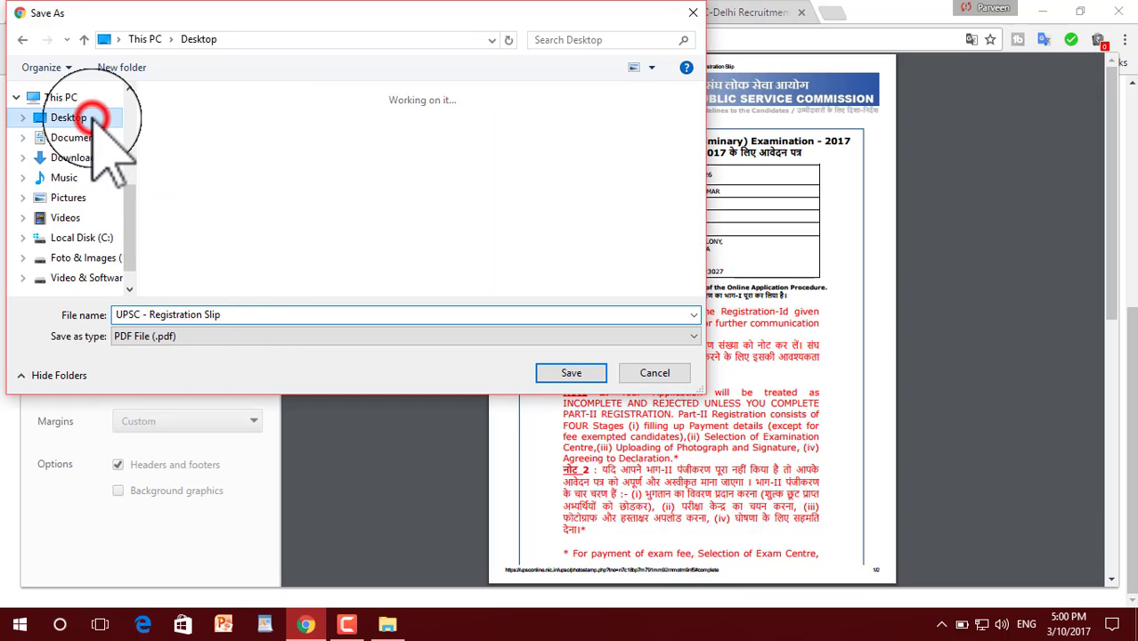
click(253, 315)
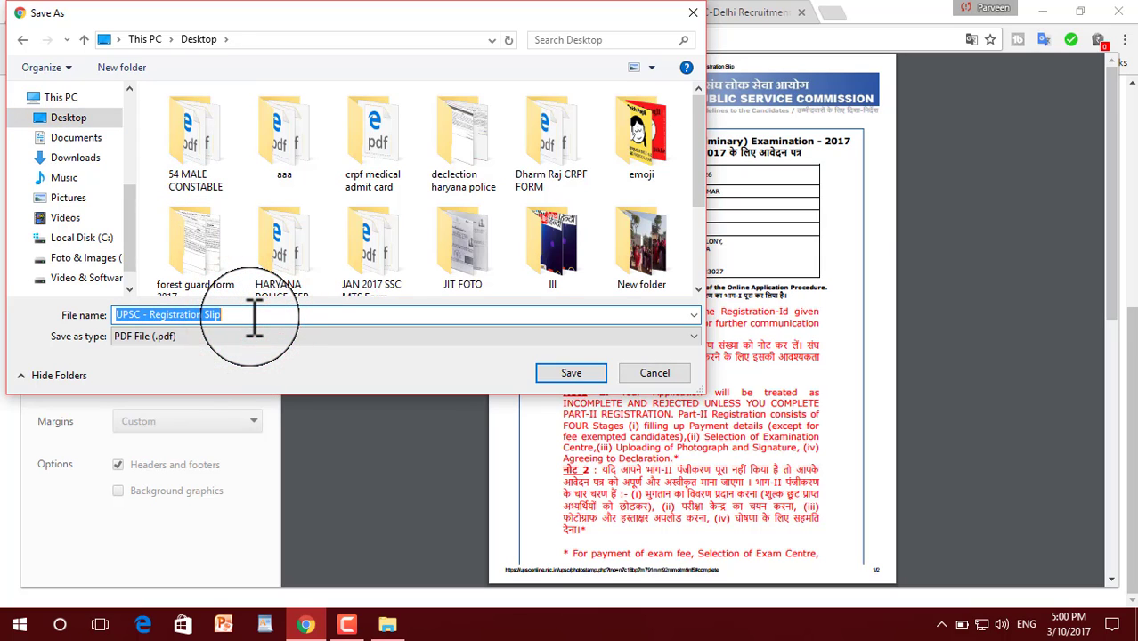
text(p)
key(BackSpace)
text(par)
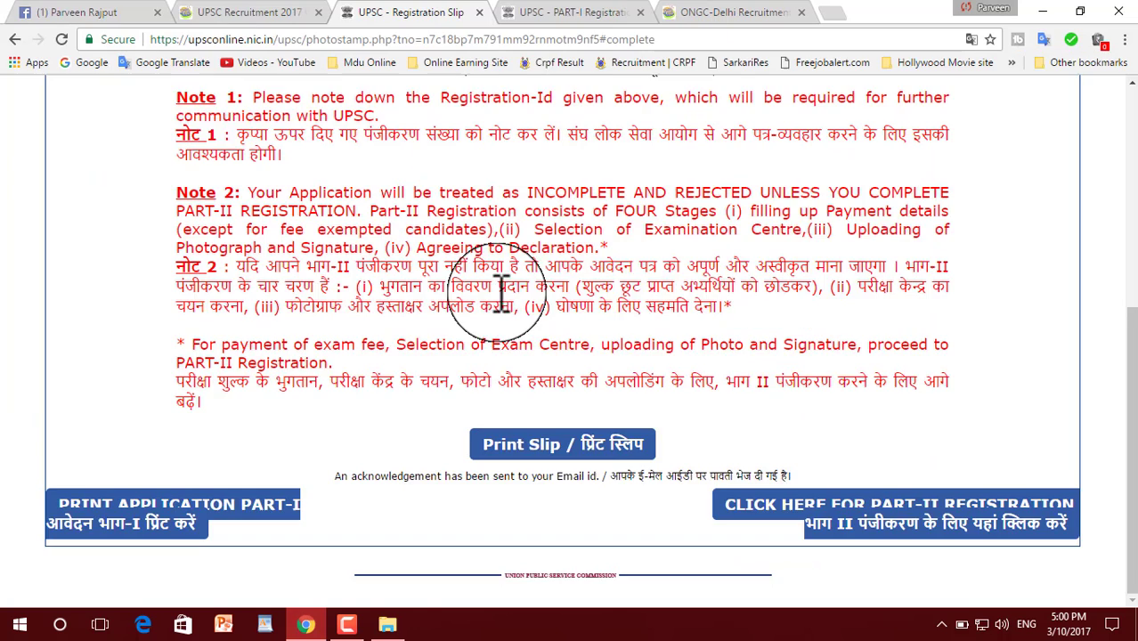
- Copy the Registration-Id from the slip and open the Part-II registration form in a fully visible window
scroll(481, 231, up, 5)
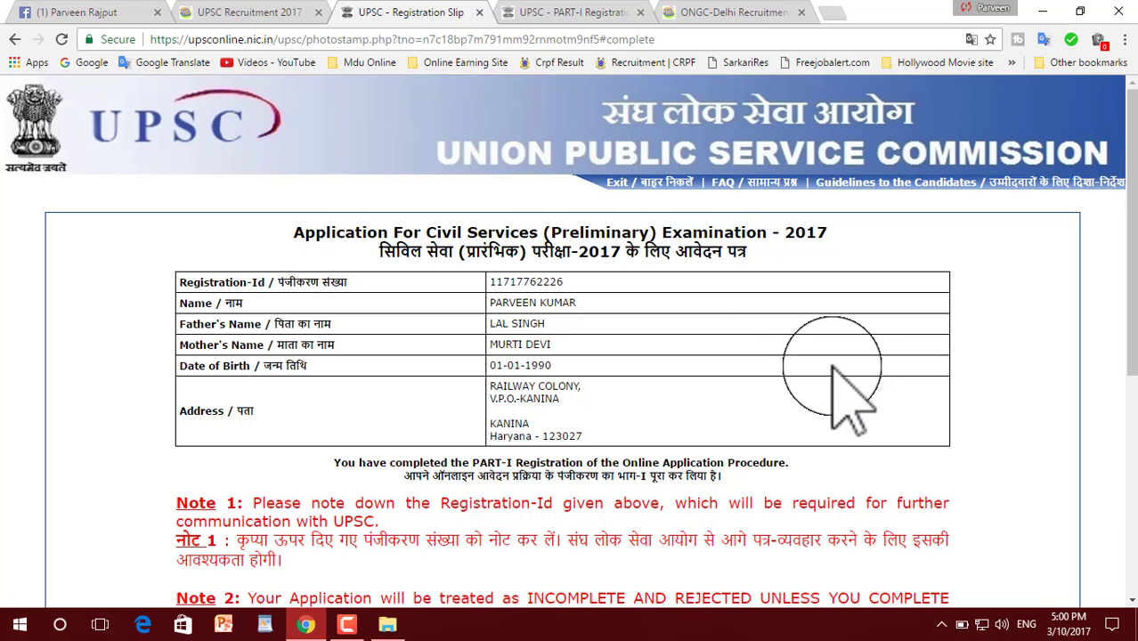
drag(567, 281, 498, 289)
right_click(512, 281)
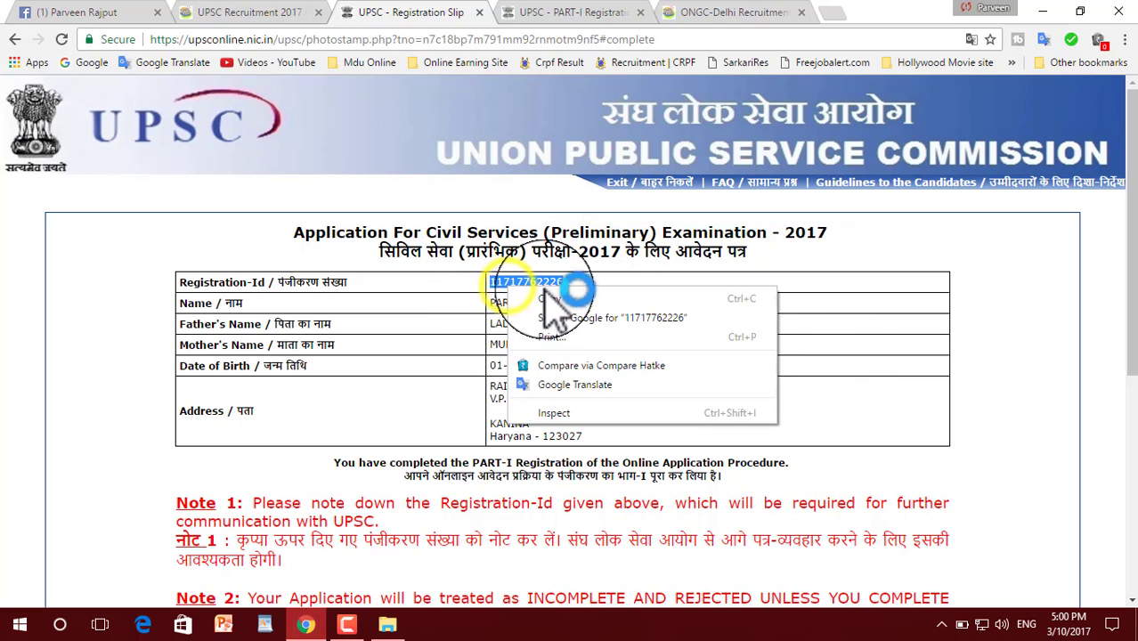
click(552, 293)
scroll(623, 356, down, 5)
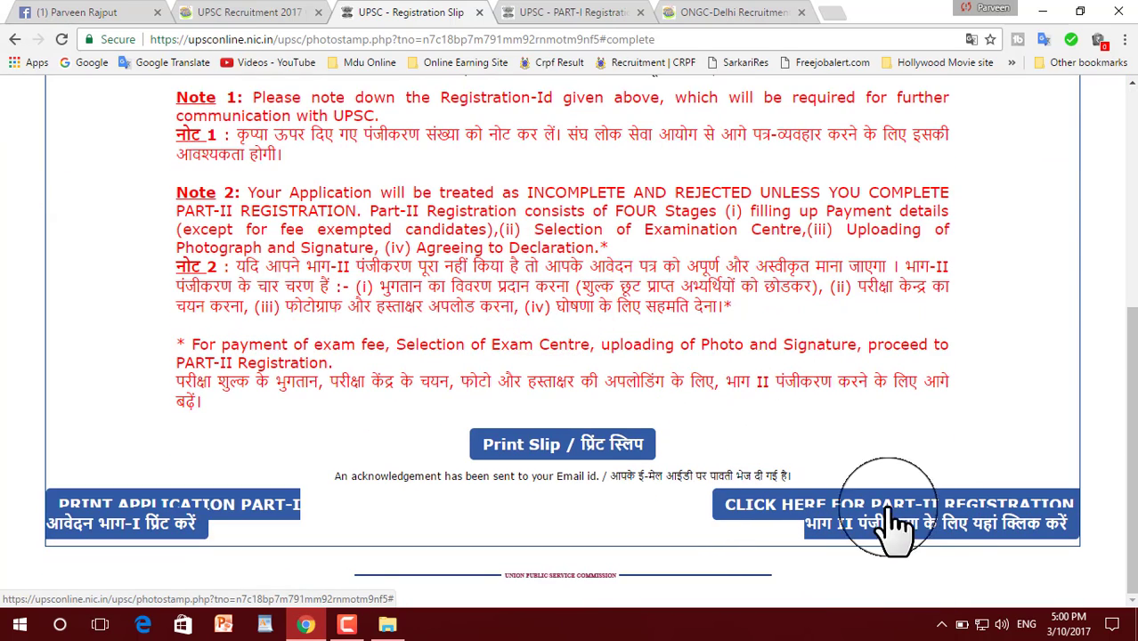
click(952, 534)
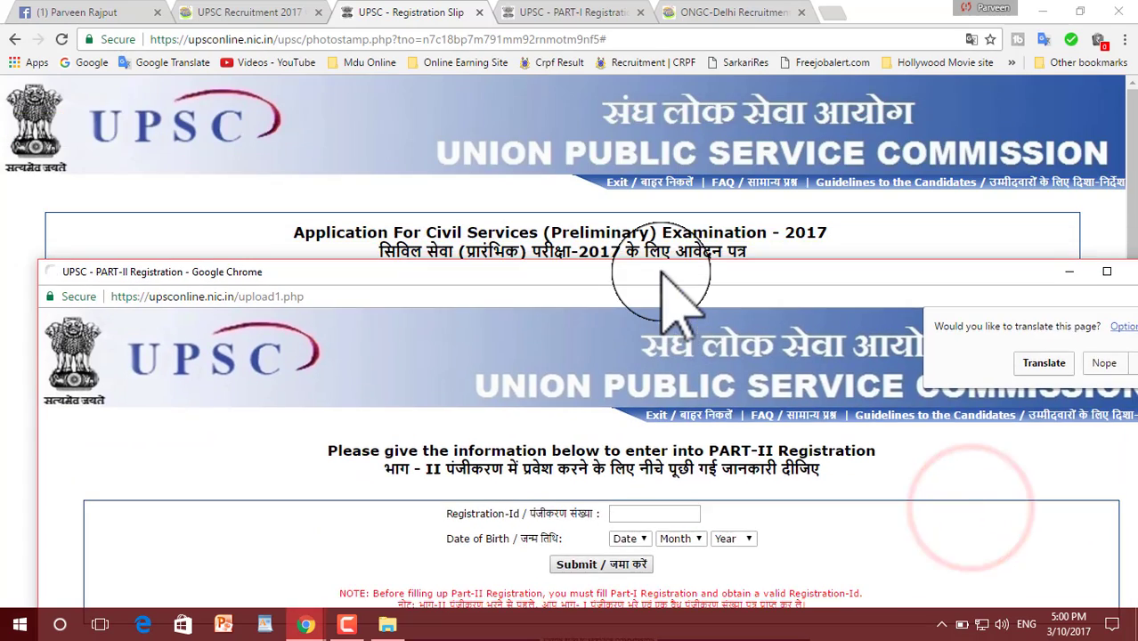
drag(661, 274, 628, 84)
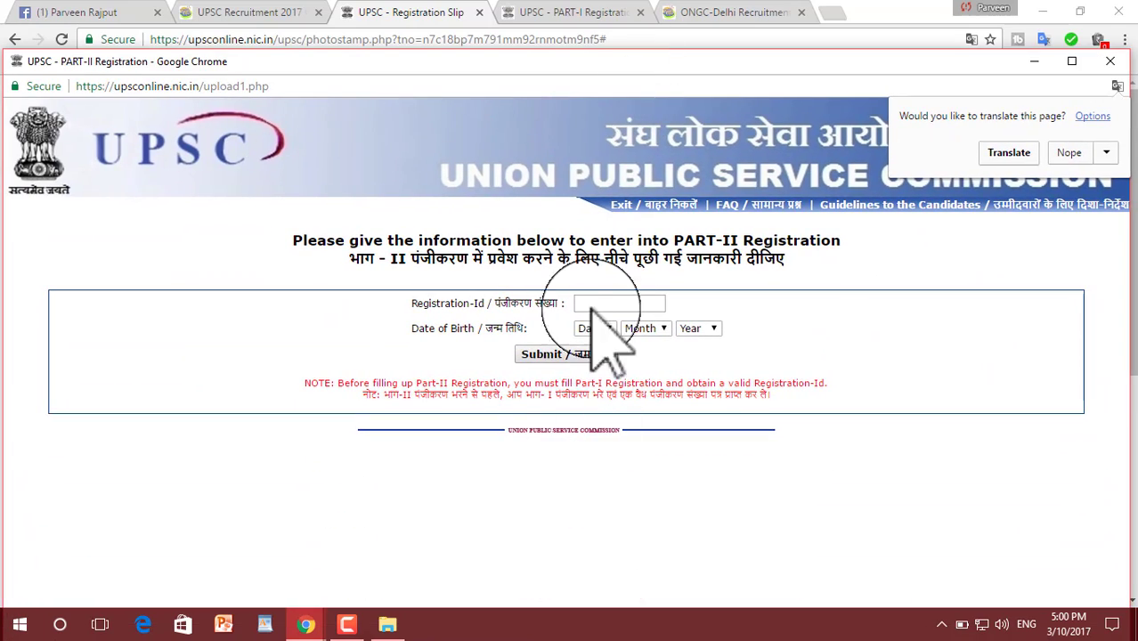
- Enter the Registration-Id and the candidate's date of birth to enter Part-II registration
click(613, 302)
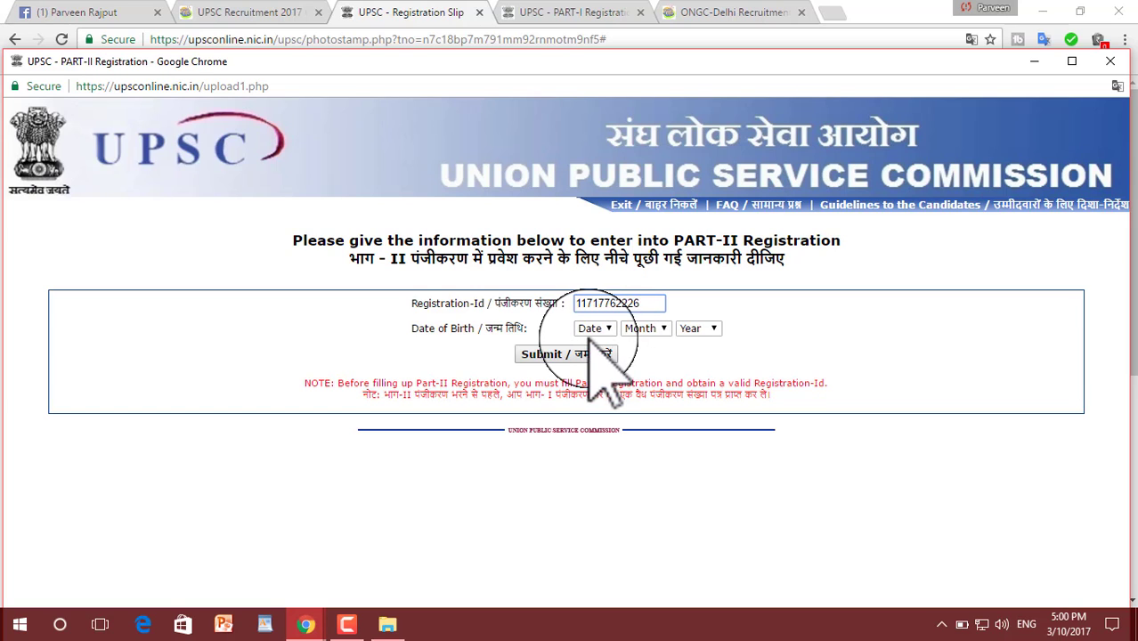
click(595, 329)
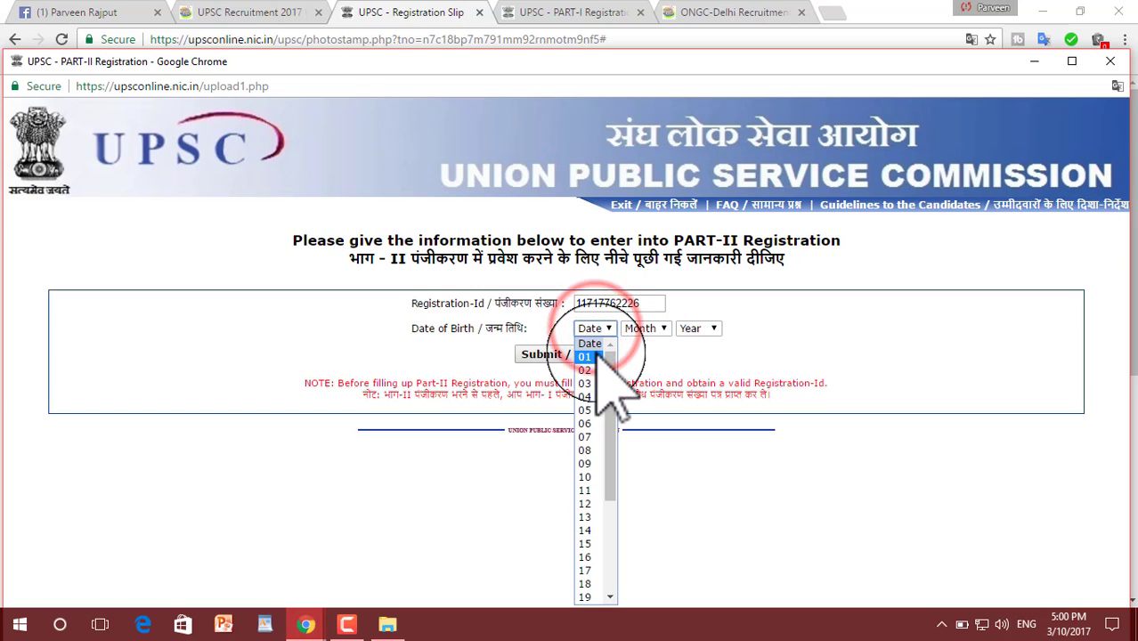
click(587, 352)
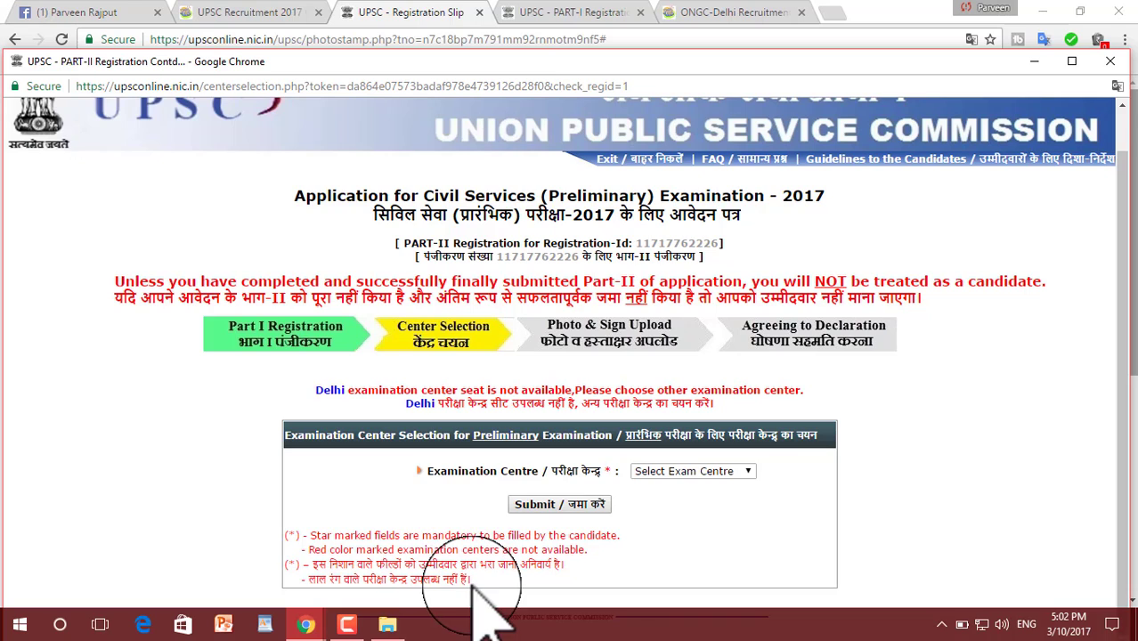
- Choose Chandigarh as the examination centre for the Preliminary Examination and submit the centre selection
click(742, 471)
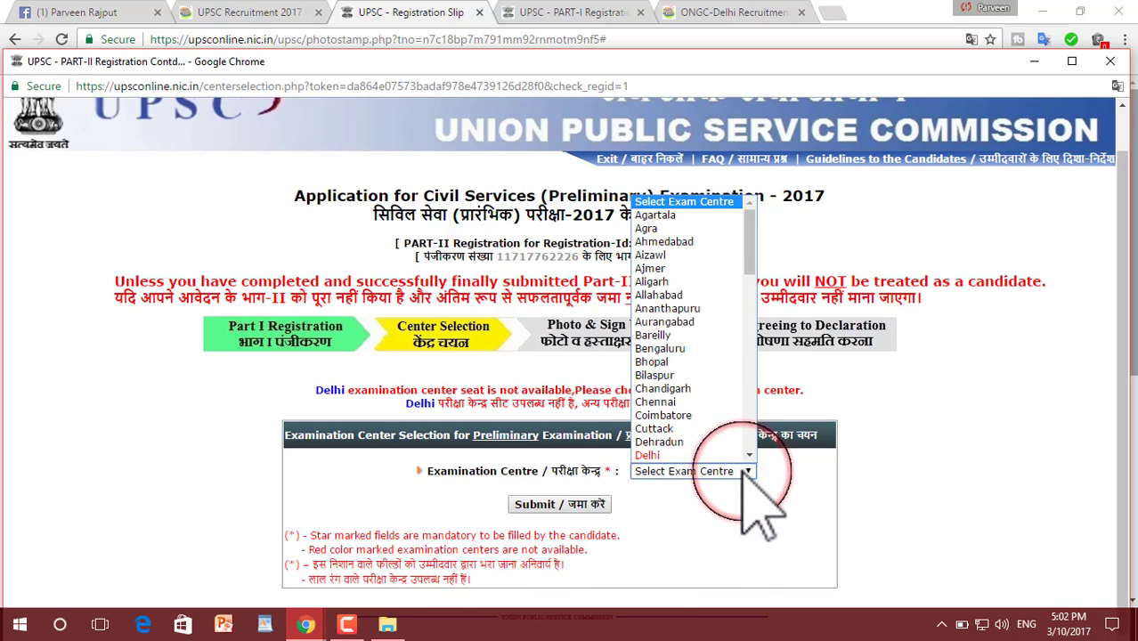
click(709, 389)
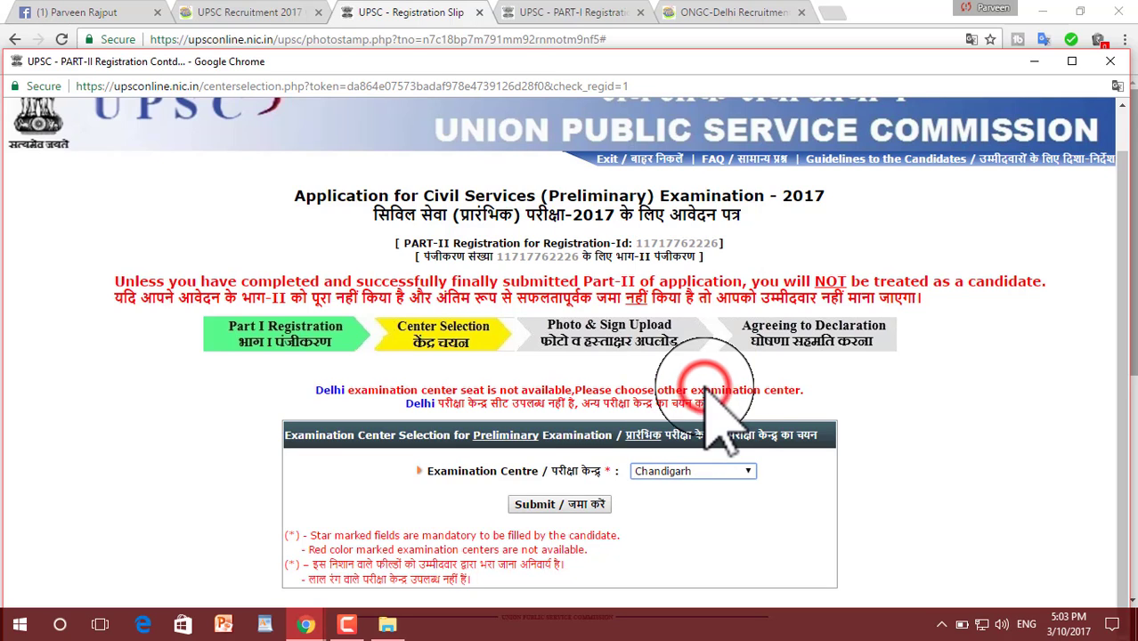
click(575, 504)
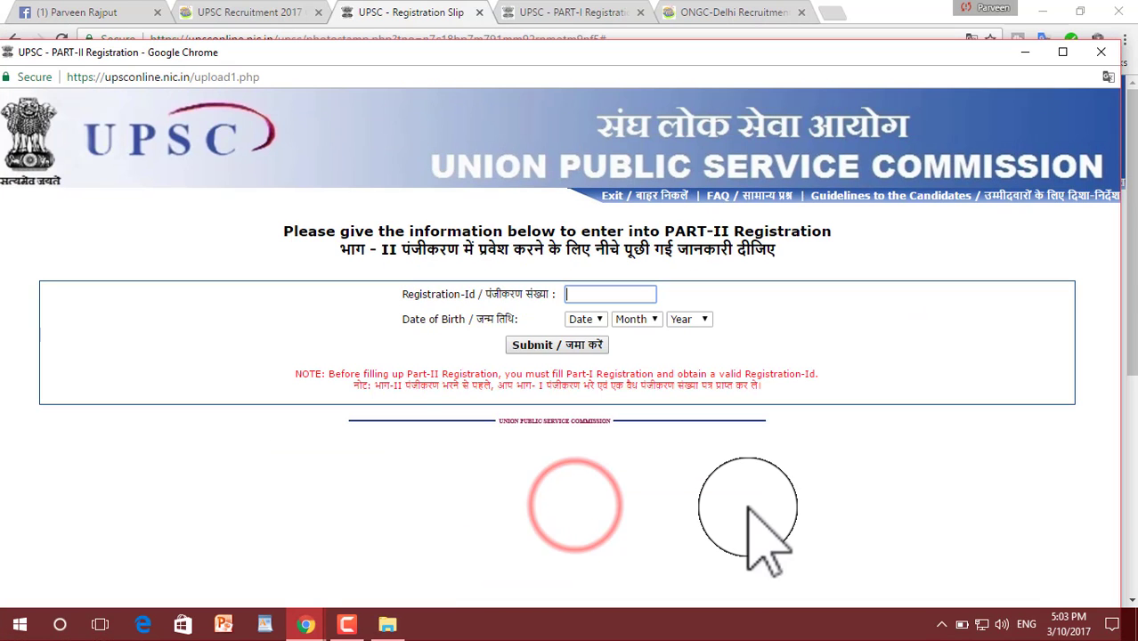
- Re-enter Part-II registration by submitting the Registration-Id and date of birth again
click(655, 297)
click(645, 316)
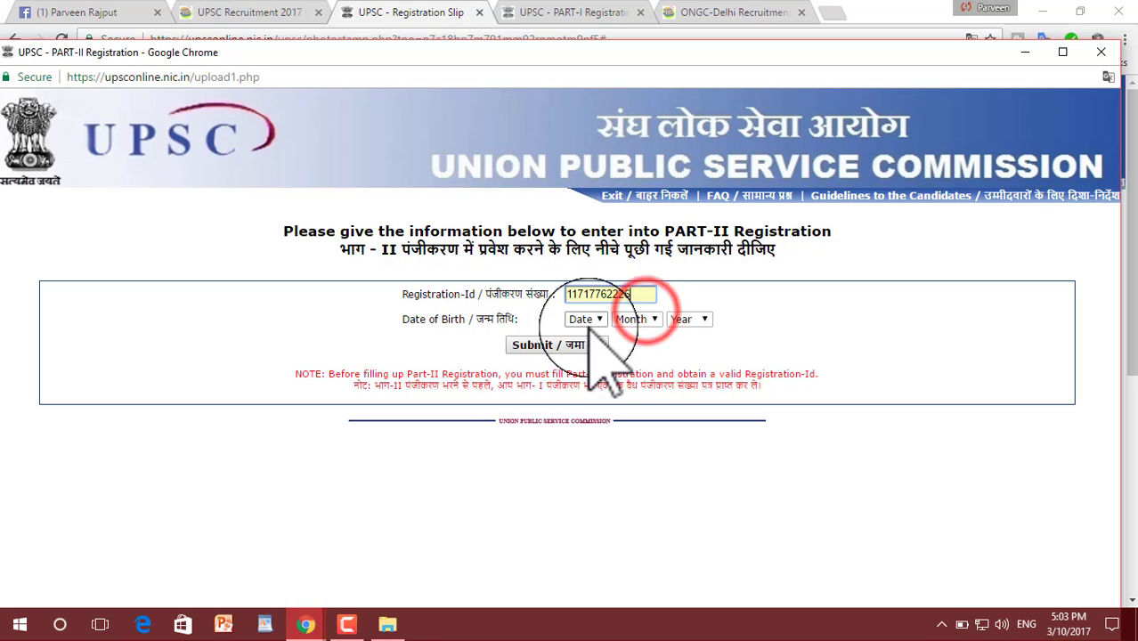
click(584, 319)
click(691, 365)
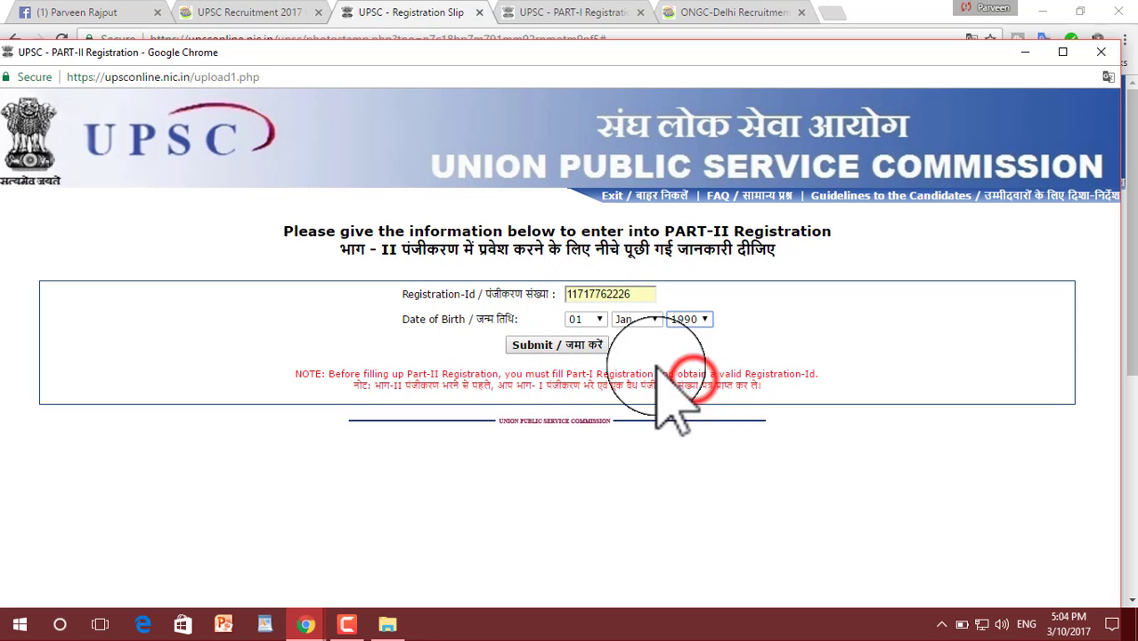
click(555, 346)
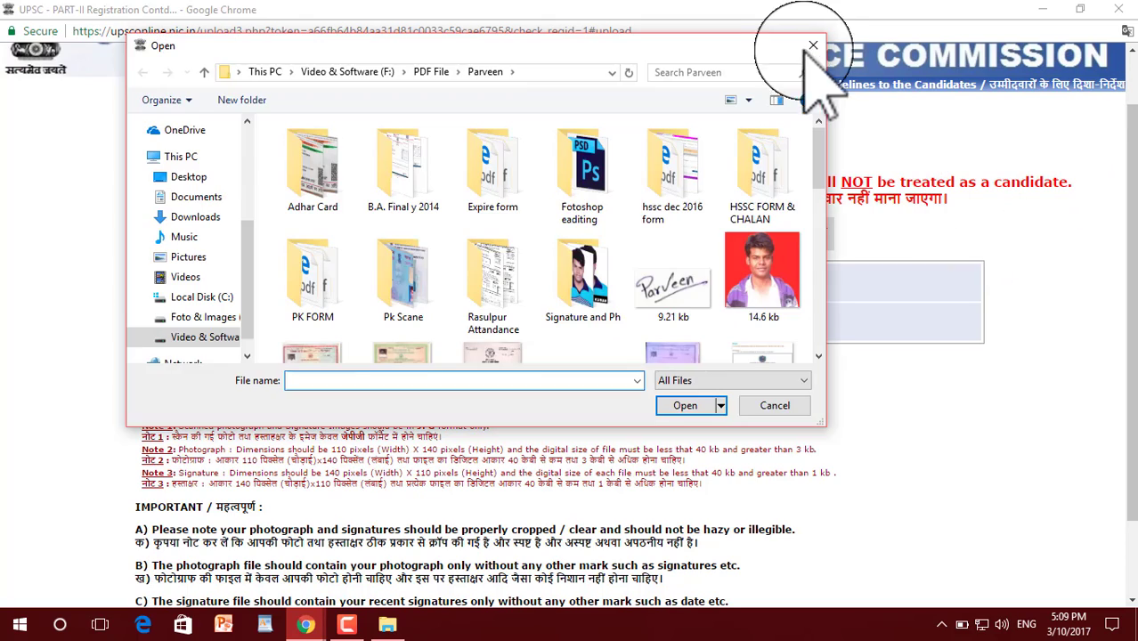
- Choose 14.6 kb.jpg as the scanned photograph for upload
click(810, 44)
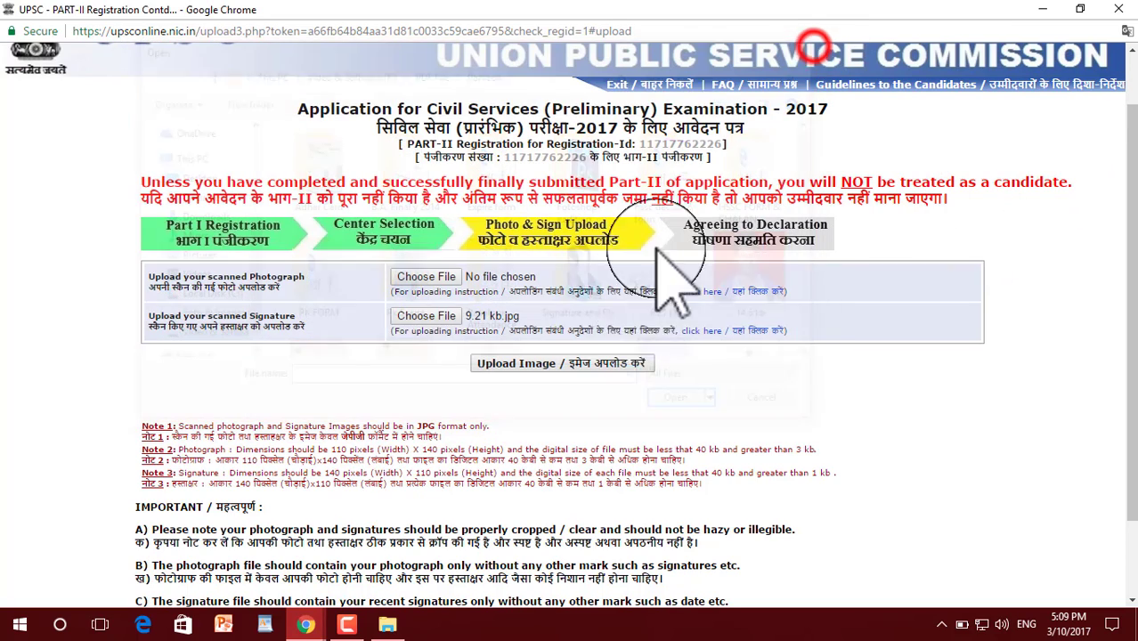
click(426, 279)
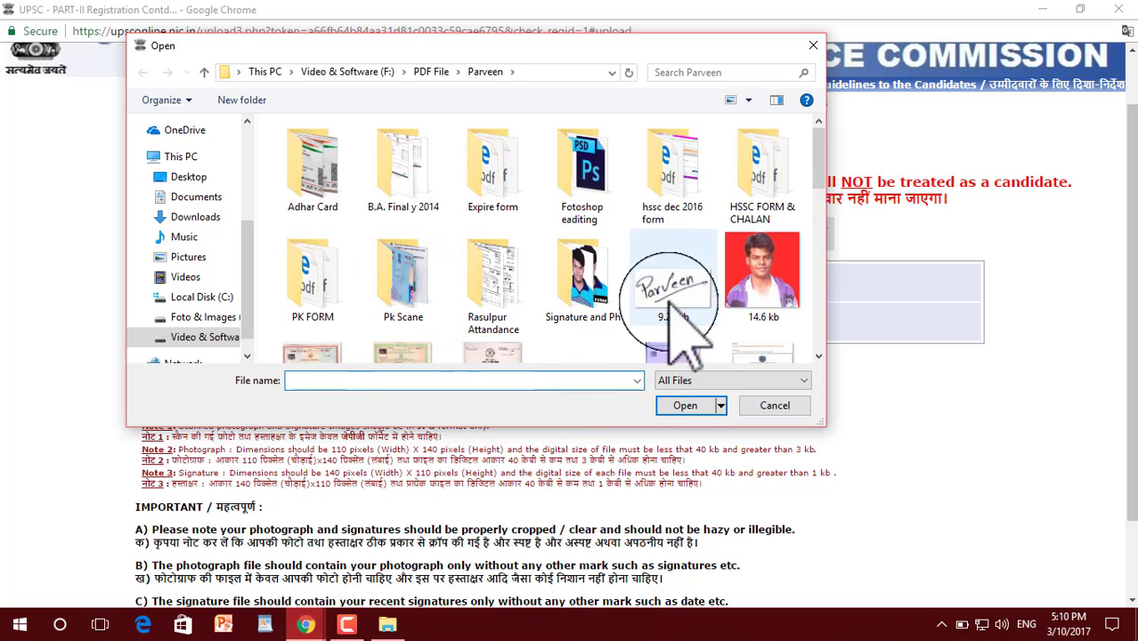
click(766, 285)
click(685, 405)
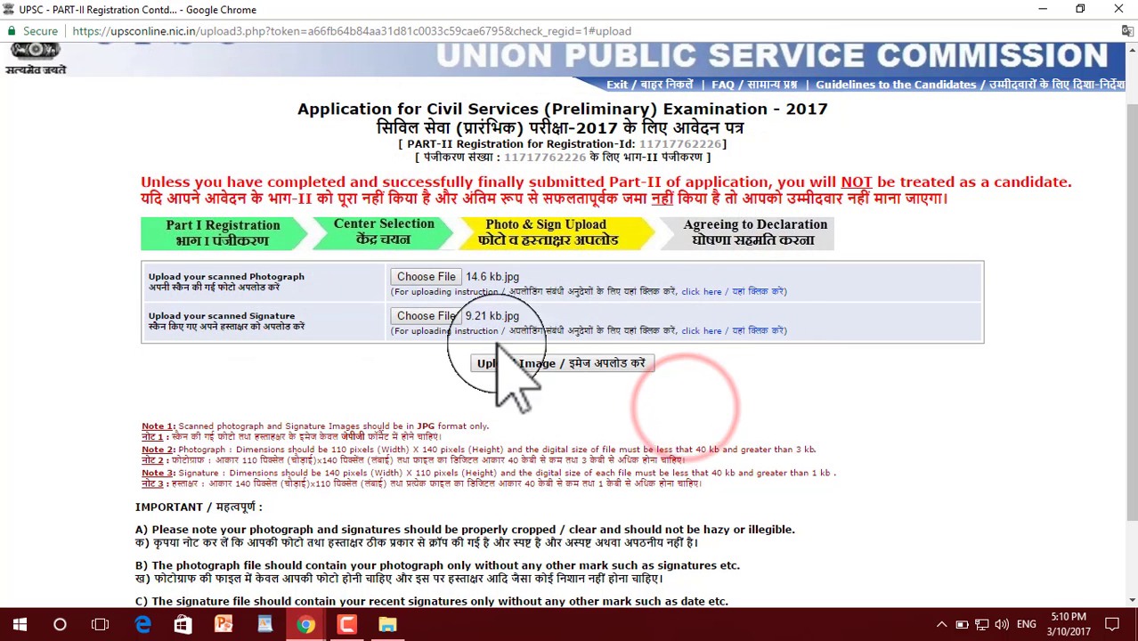
- Choose 9.21 kb.jpg as the scanned signature and upload the photograph and signature images
click(432, 316)
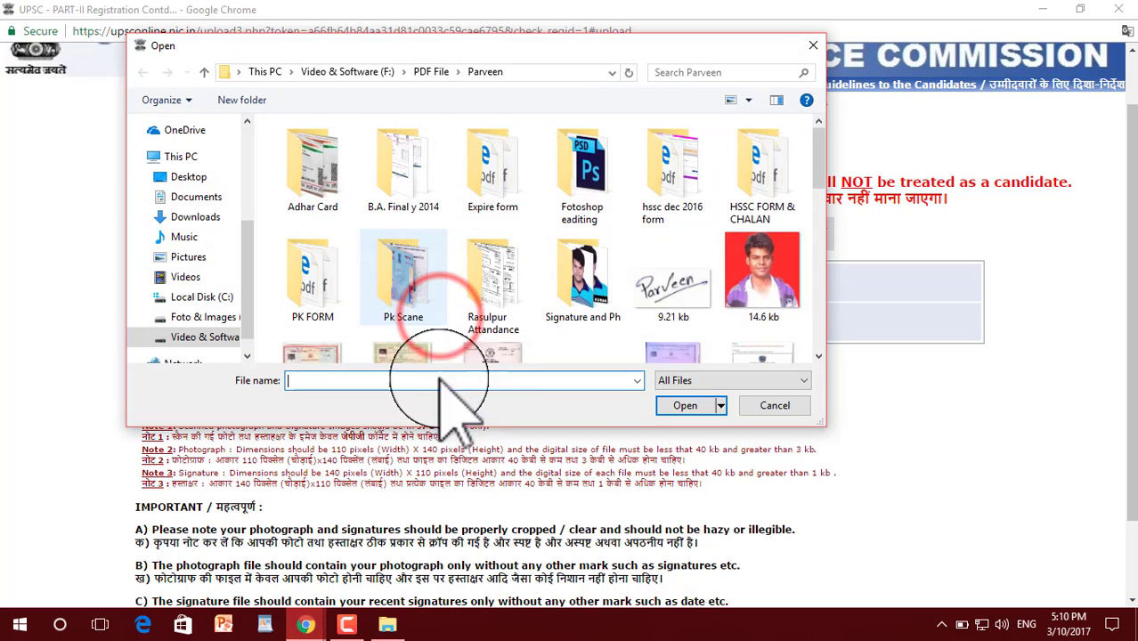
click(669, 281)
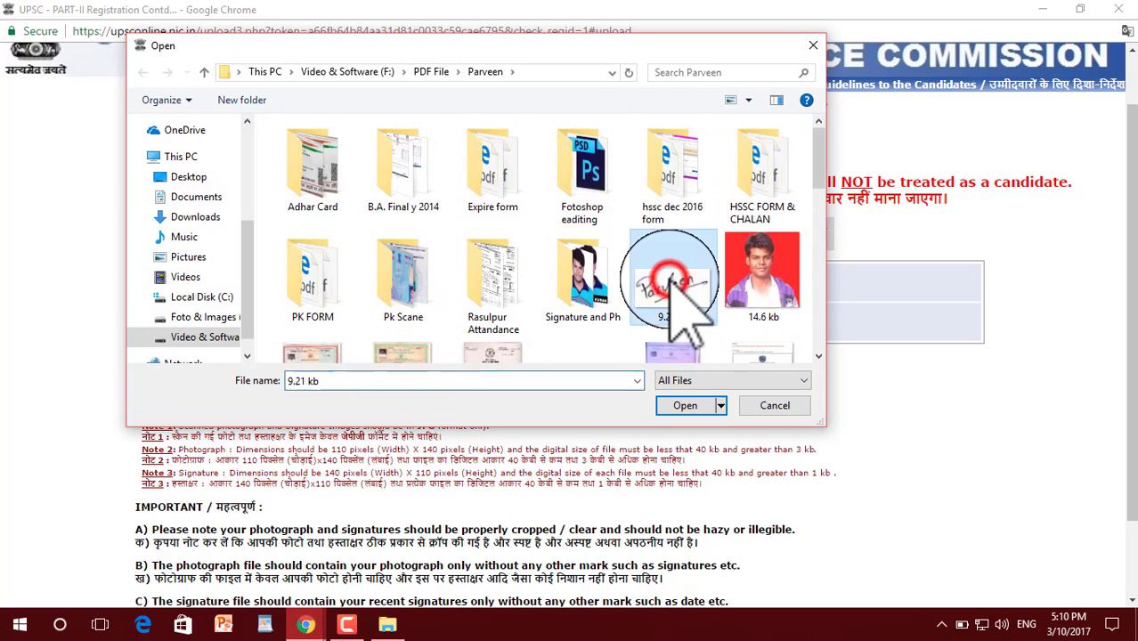
click(685, 405)
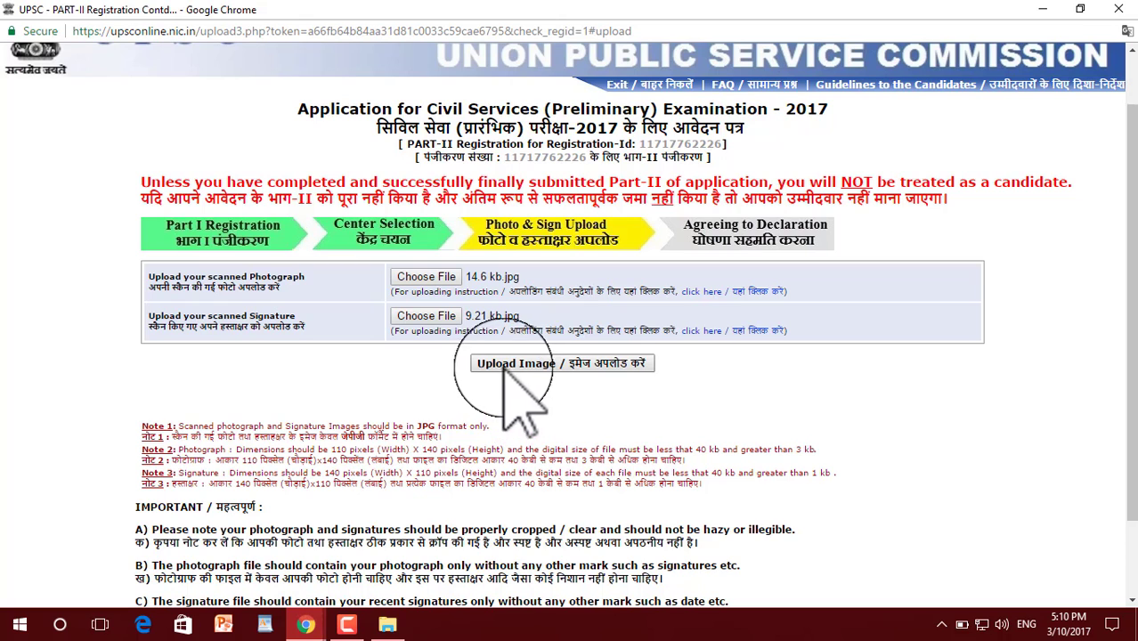
click(581, 363)
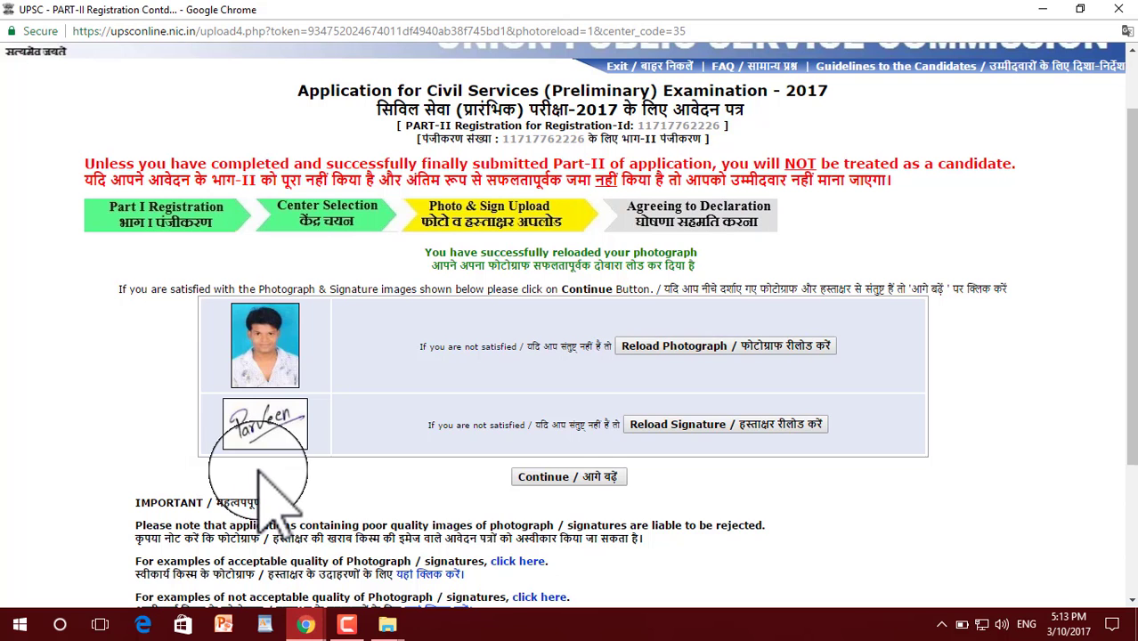
- Accept the uploaded photograph and signature, read the declaration, and agree to it to finally submit the application
click(552, 473)
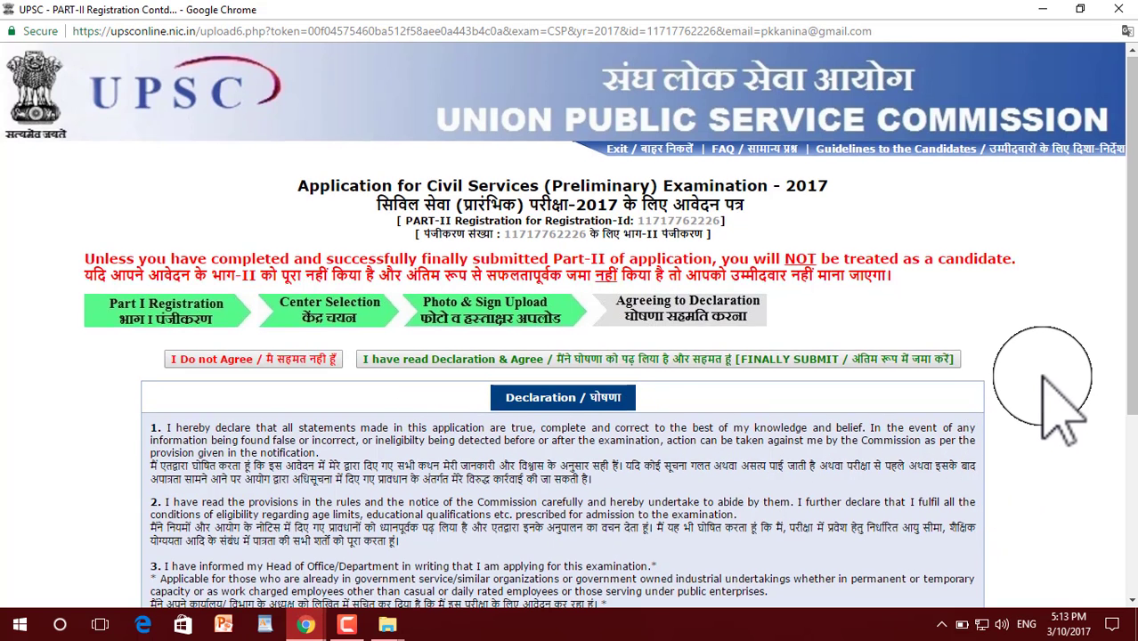
scroll(1041, 381, down, 3)
scroll(859, 374, up, 1)
scroll(859, 418, up, 1)
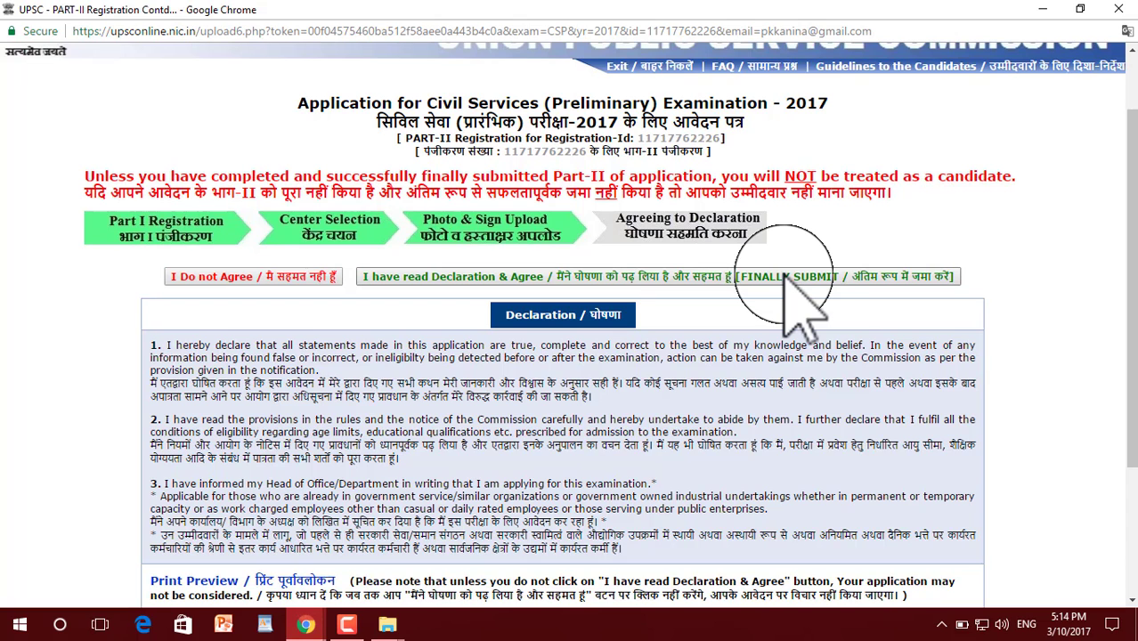
scroll(788, 294, down, 2)
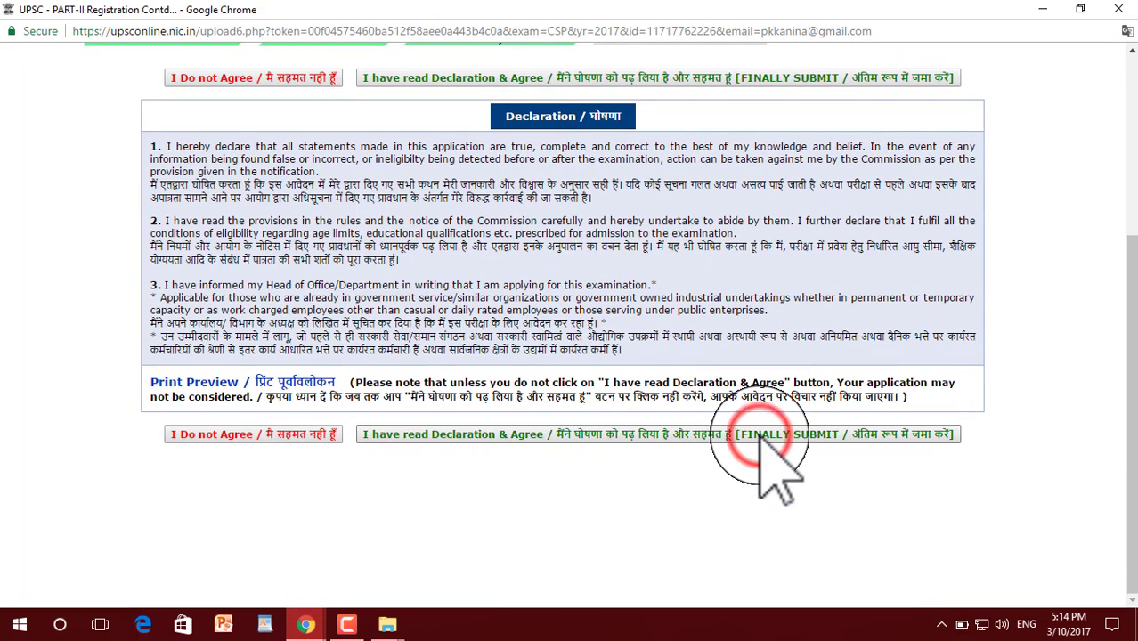
click(759, 436)
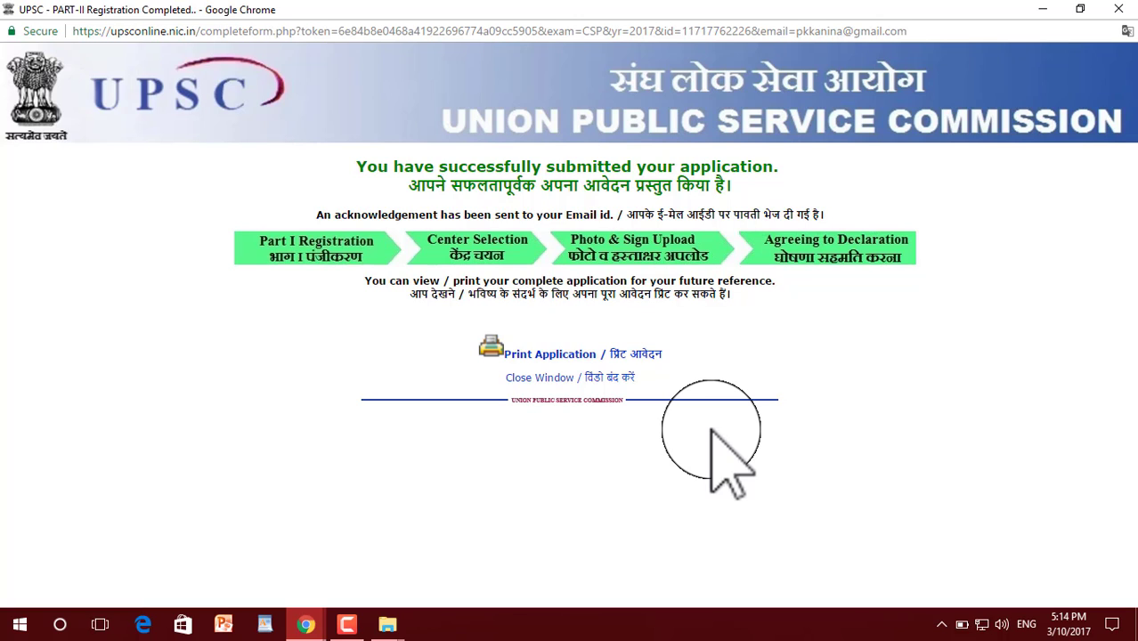
- Open the printable copy of the submitted application and examine the candidate's Part I details
click(595, 365)
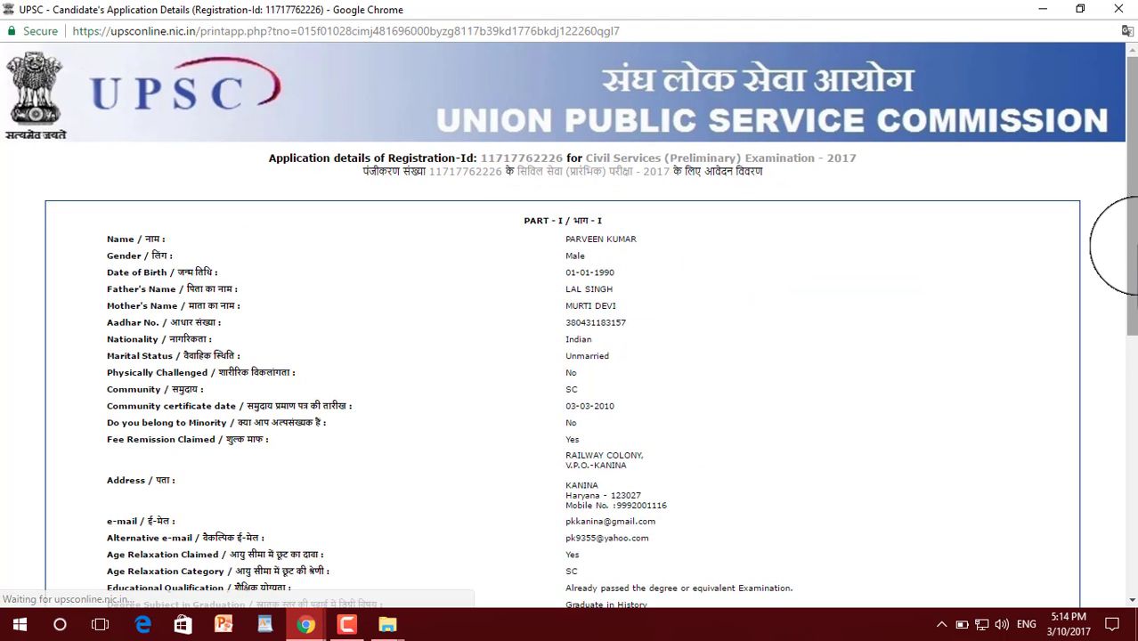
scroll(1123, 233, down, 1)
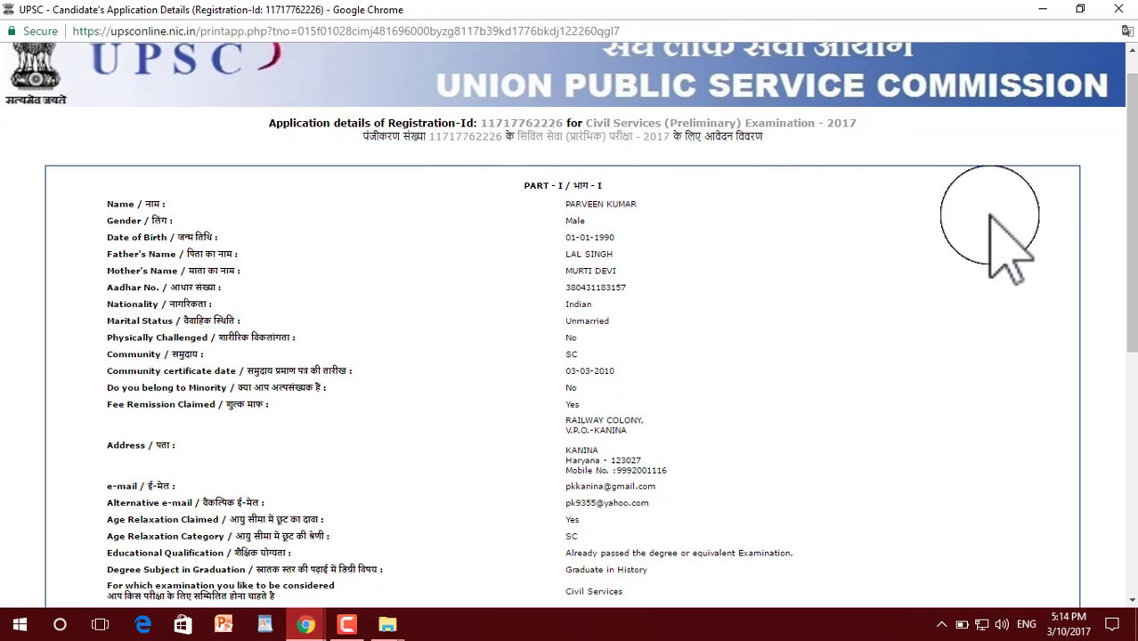
scroll(1113, 191, down, 1)
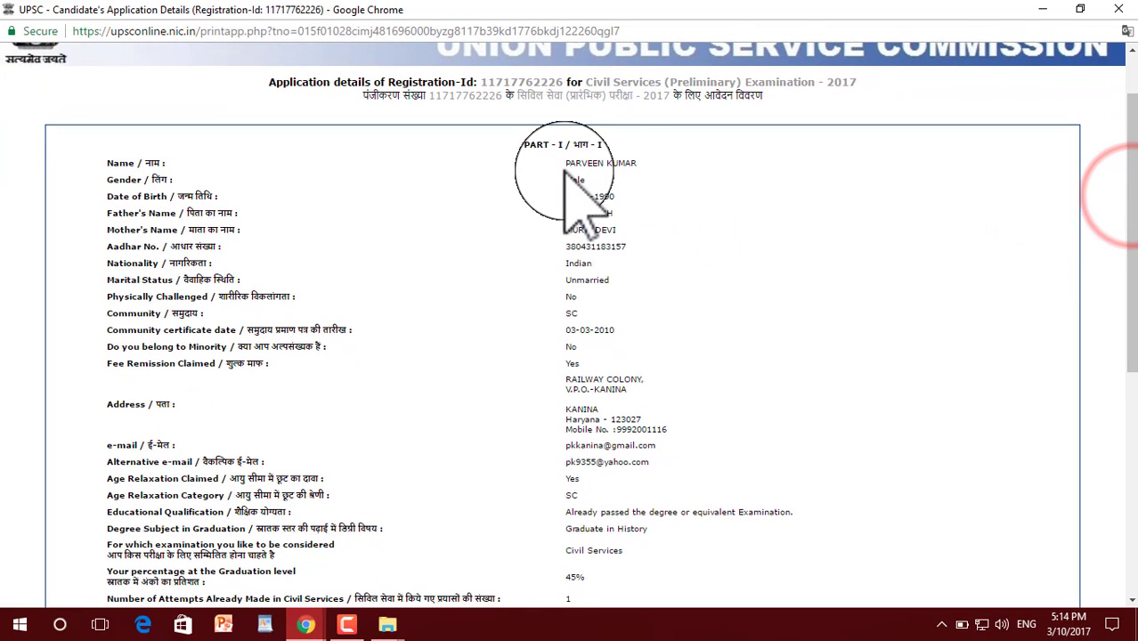
scroll(1127, 191, down, 1)
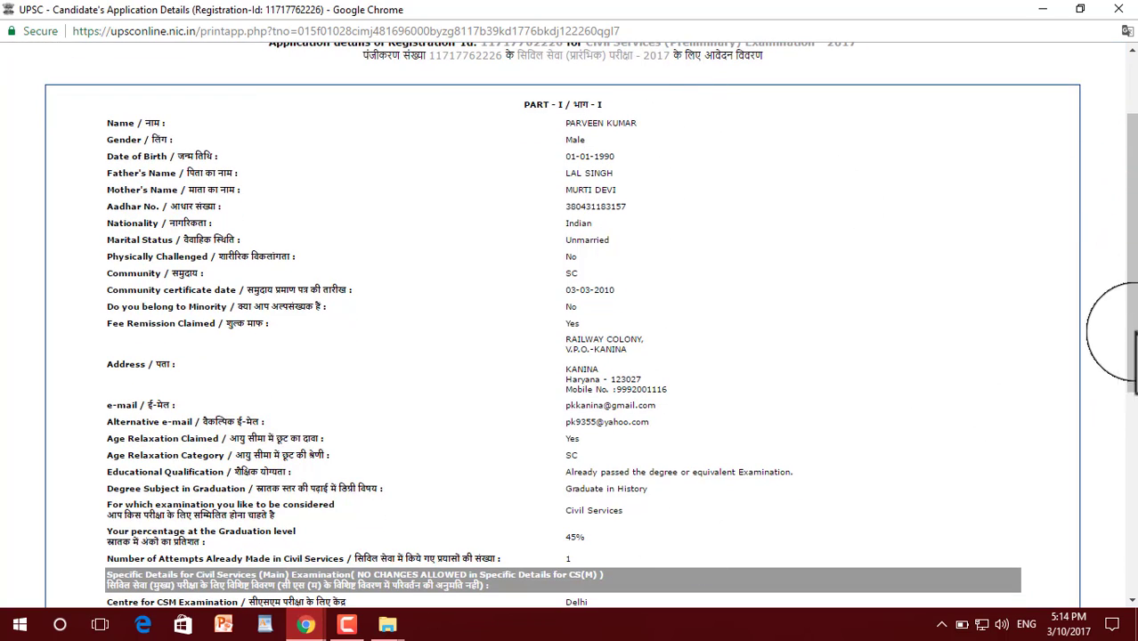
- Save the printable application details as a PDF named upsc form 2017 on the Desktop
drag(1126, 274, 1126, 509)
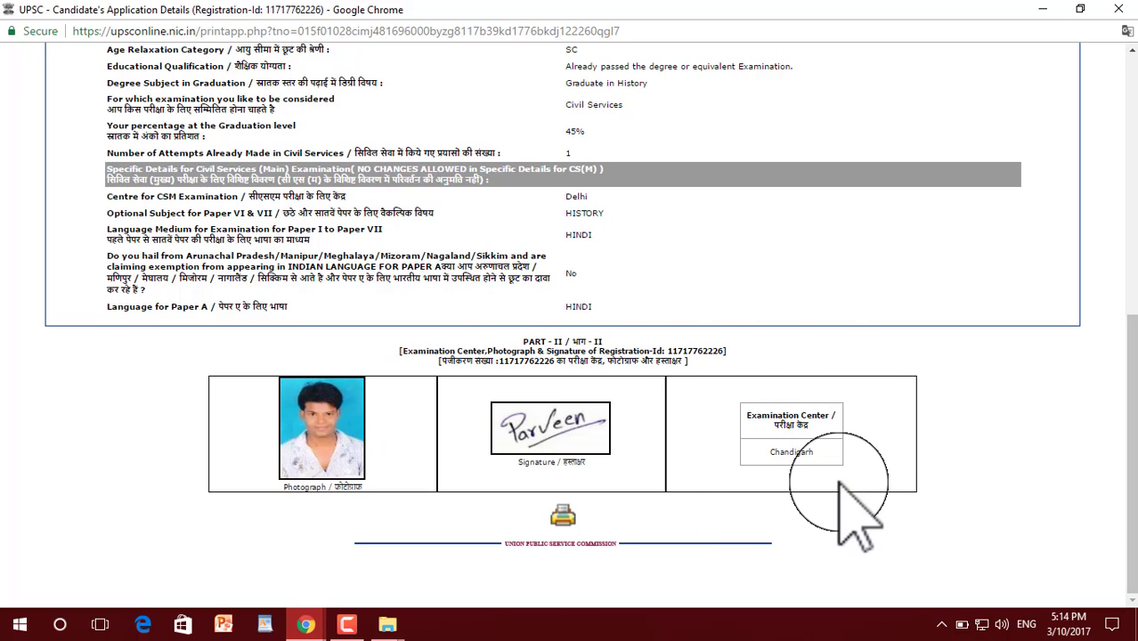
click(563, 518)
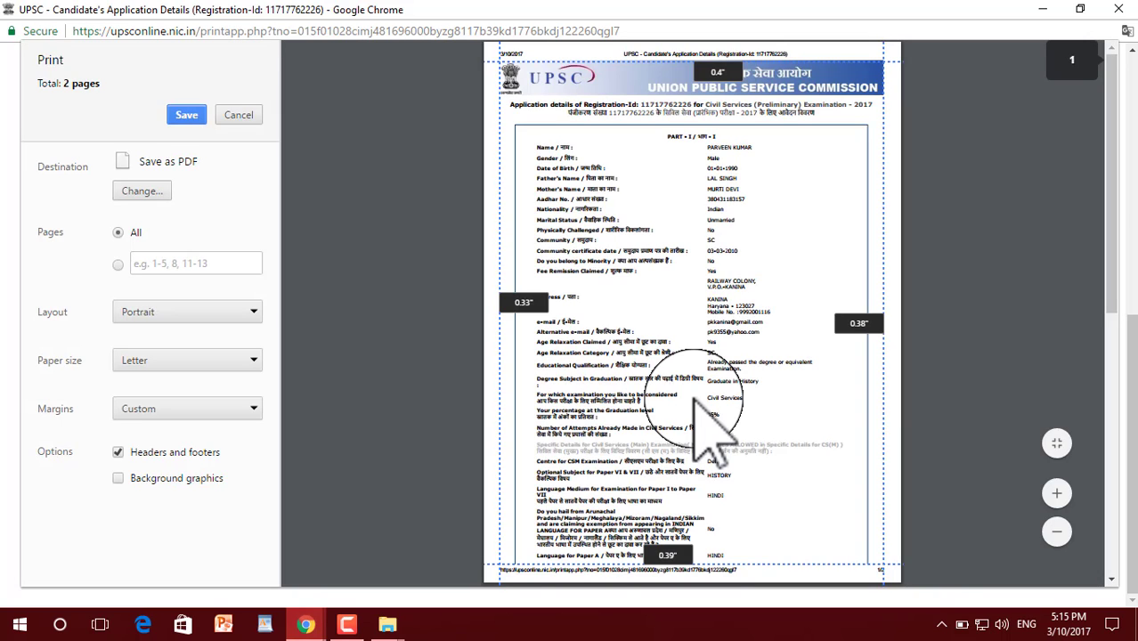
click(188, 115)
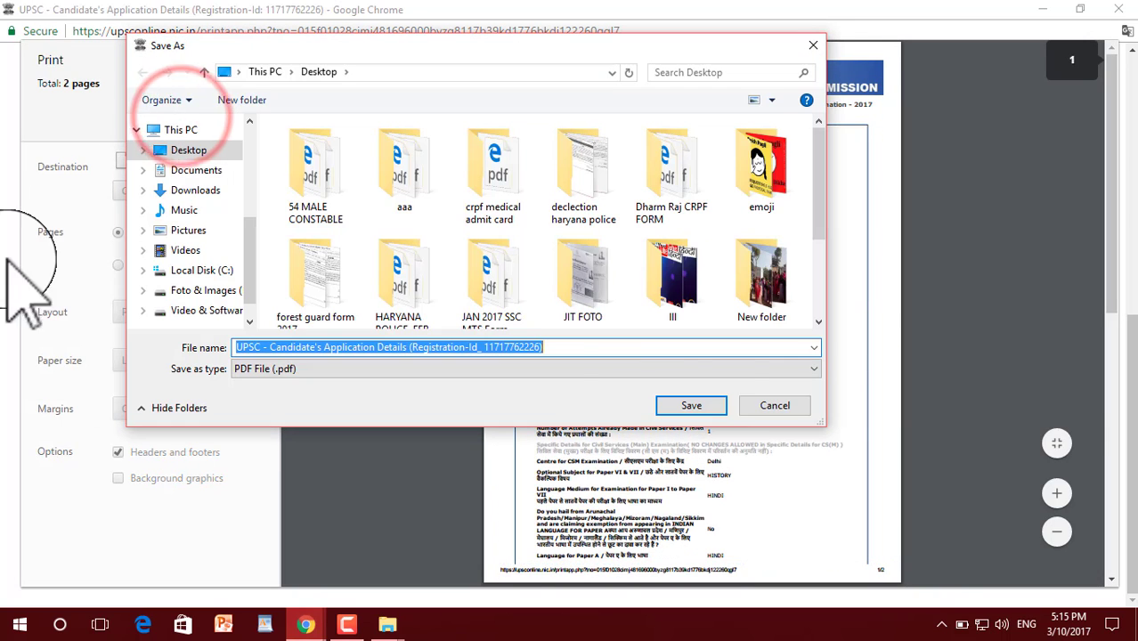
click(188, 150)
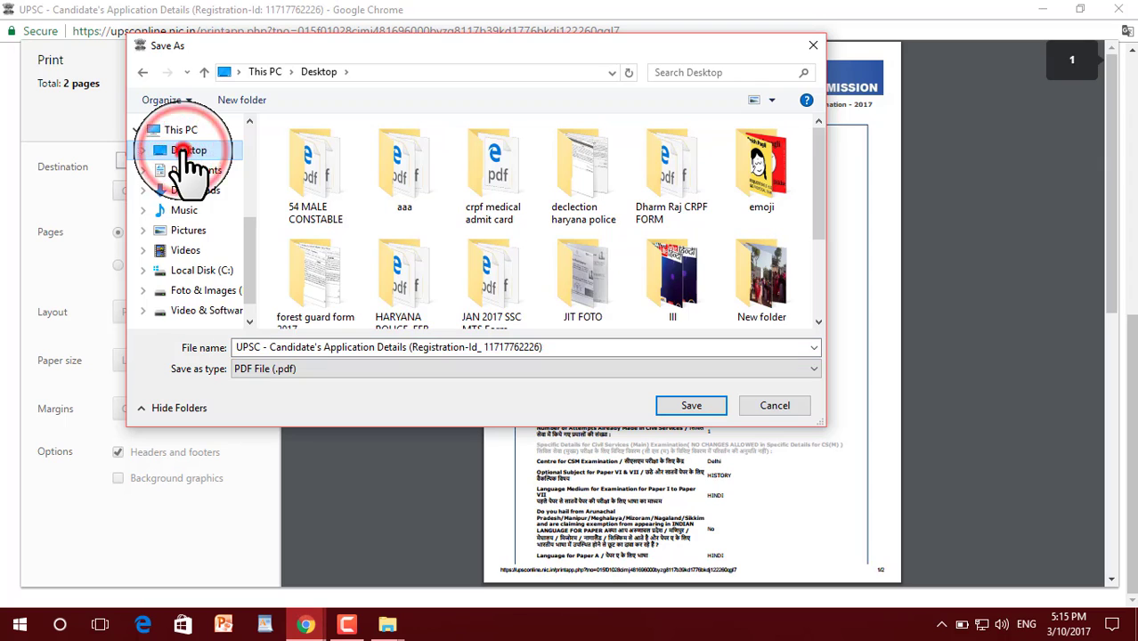
click(567, 346)
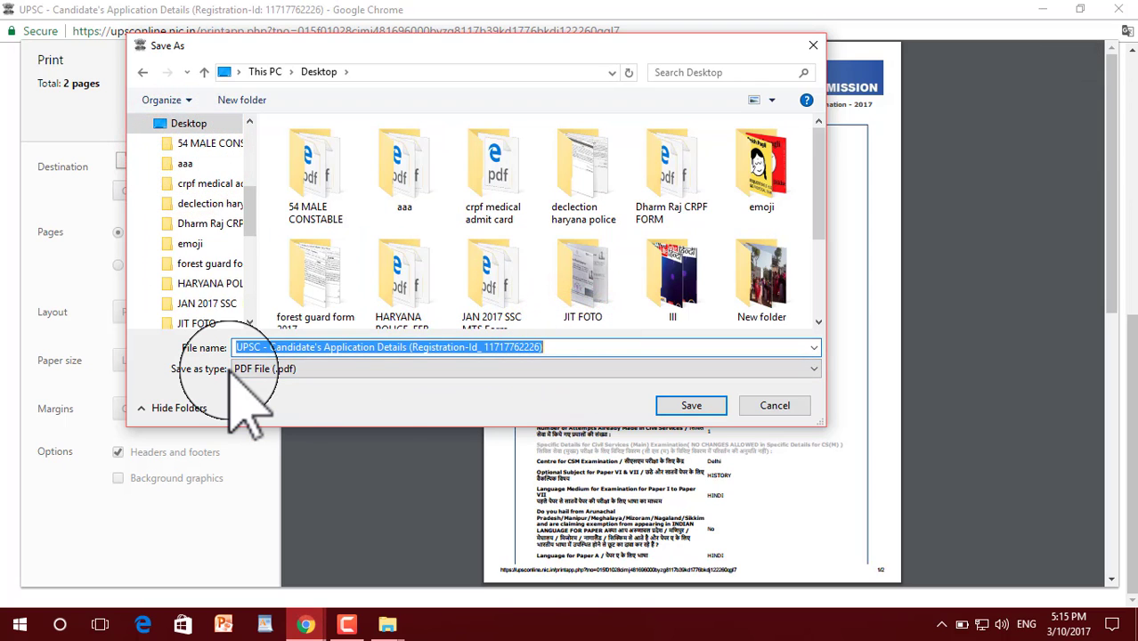
text(upsc form 2017)
click(683, 408)
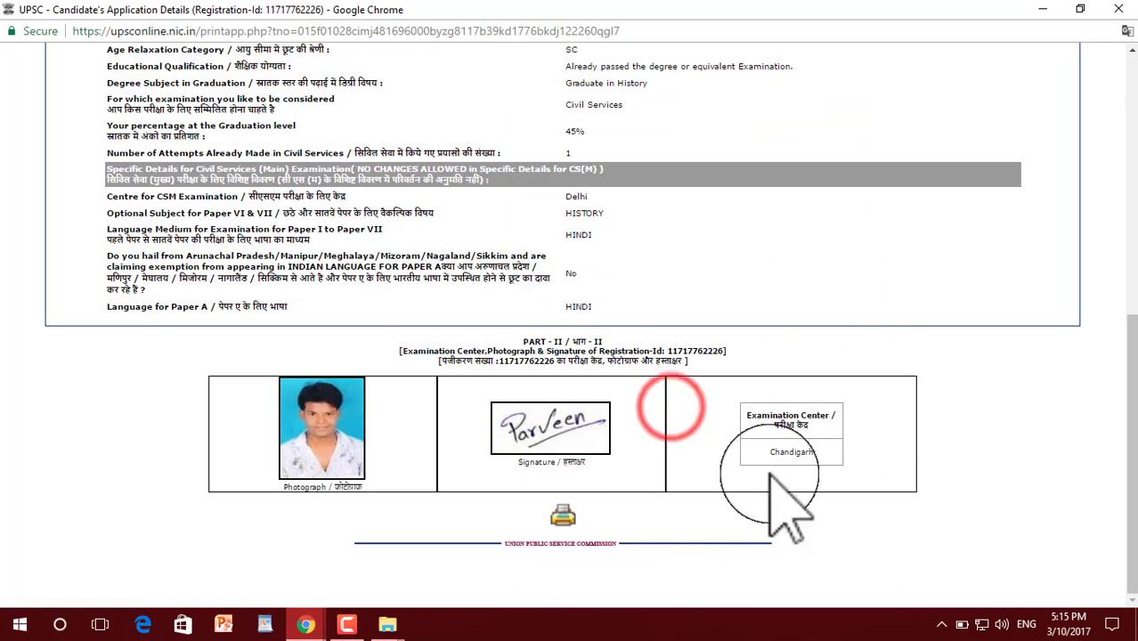
- Minimize the open windows and open the saved upsc form 2017 PDF from the desktop
click(1042, 9)
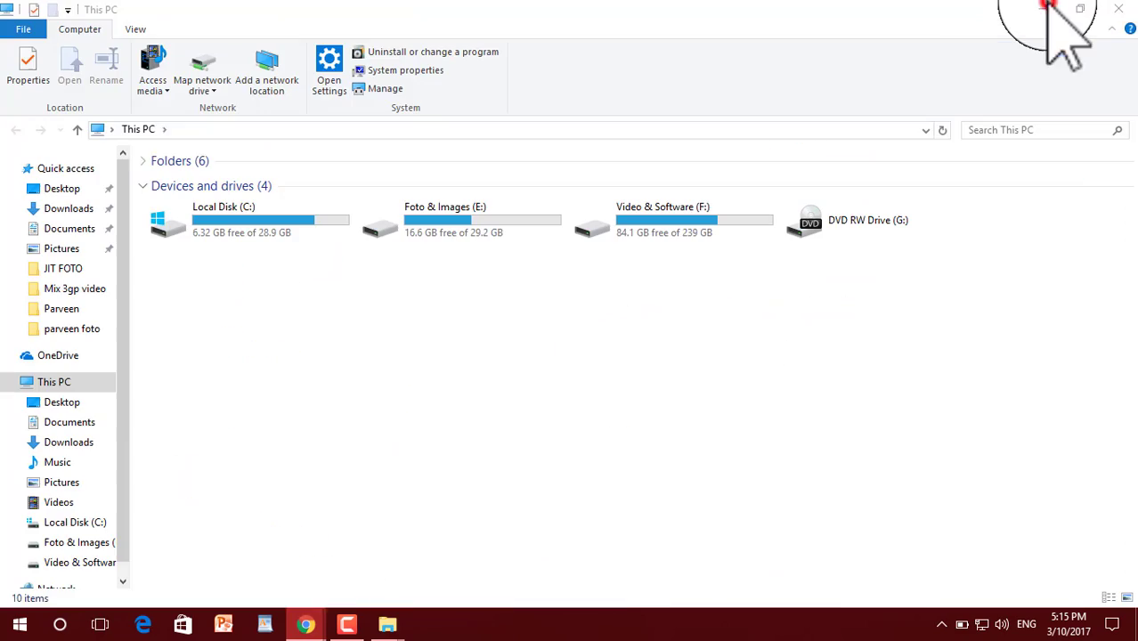
click(1043, 9)
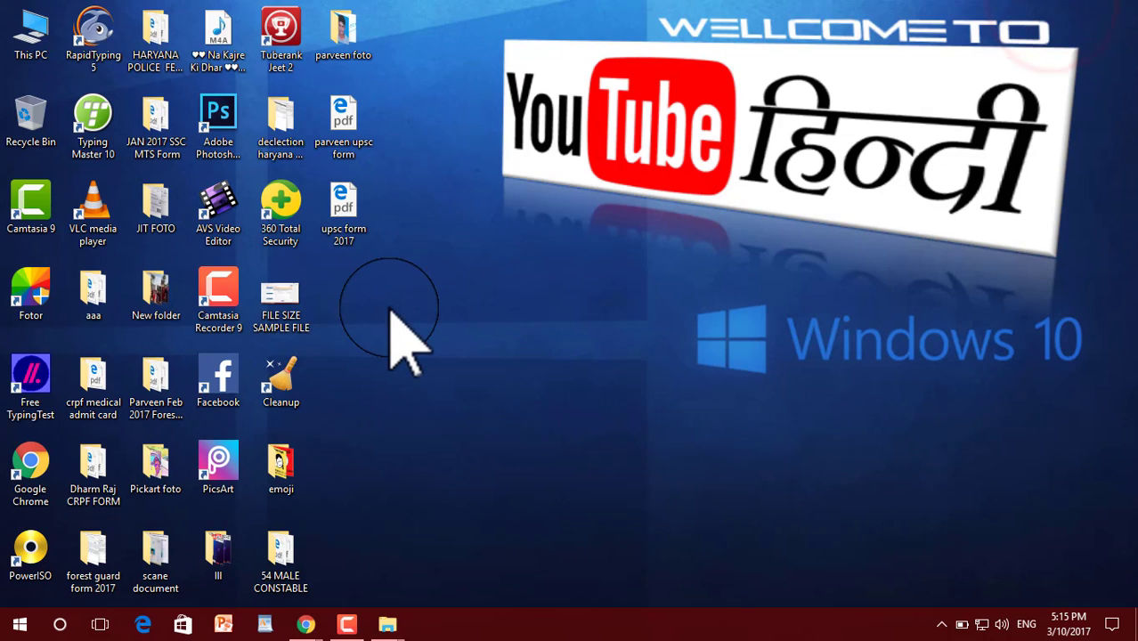
double_click(344, 228)
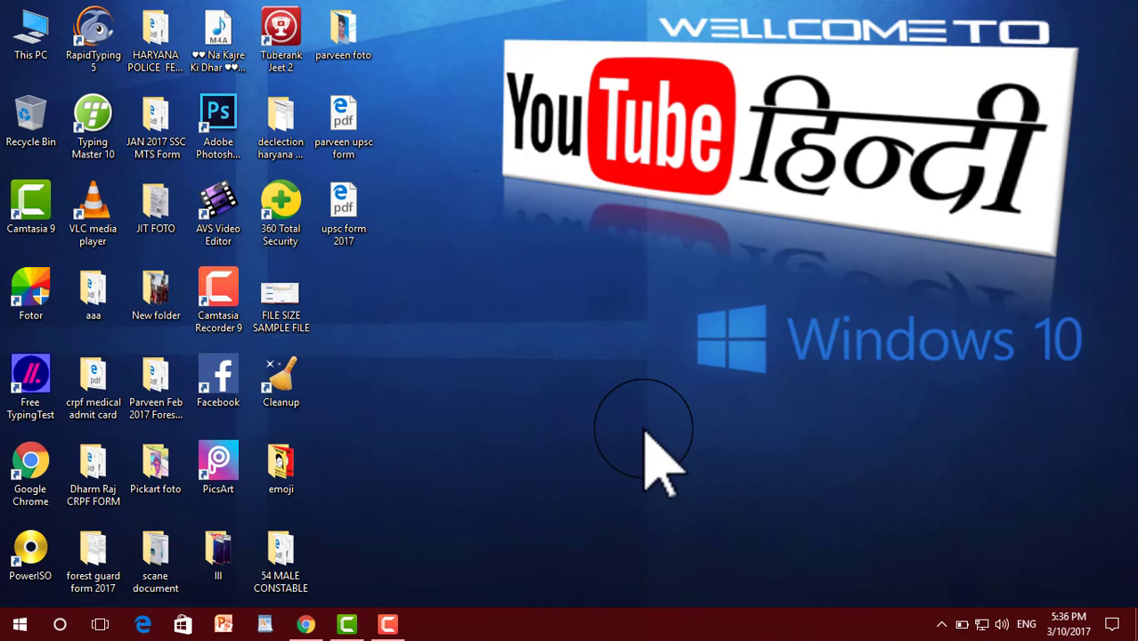
- Switch to Chrome and review the posts and last application dates in the BSF, MP Apex Bank and KPSC Recruitment 2017 notices
click(306, 626)
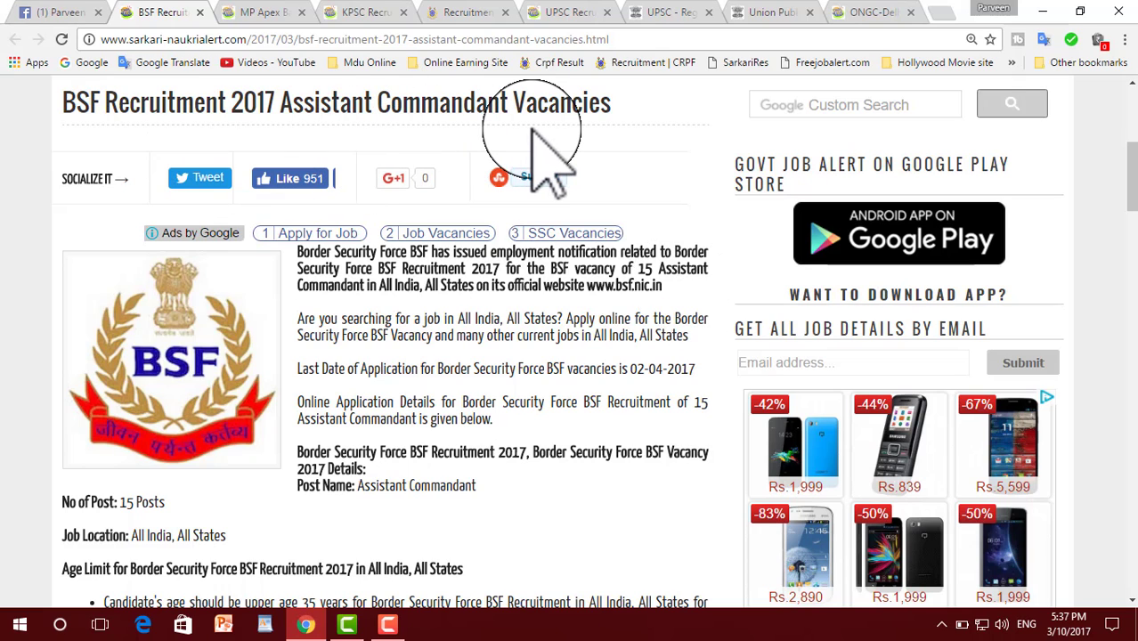
click(260, 13)
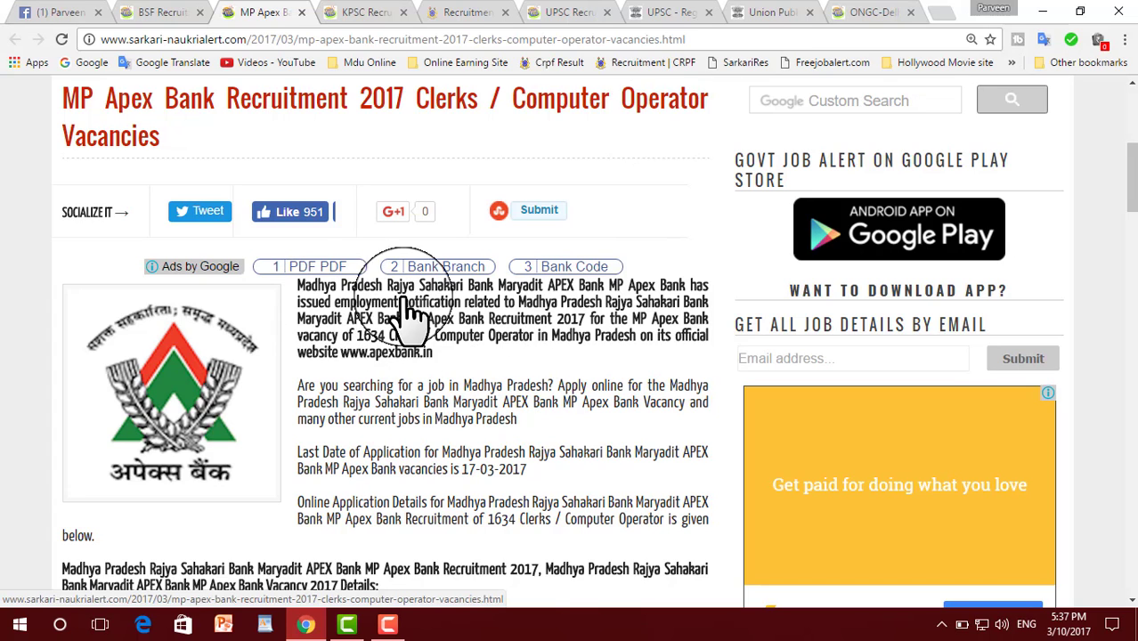
scroll(473, 482, down, 1)
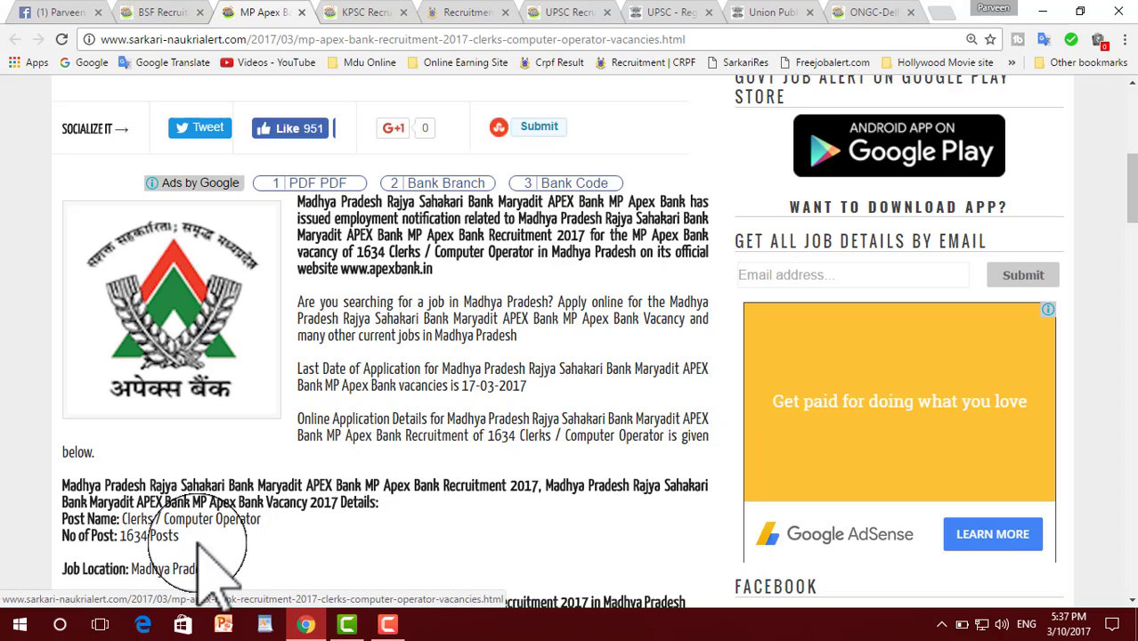
click(372, 12)
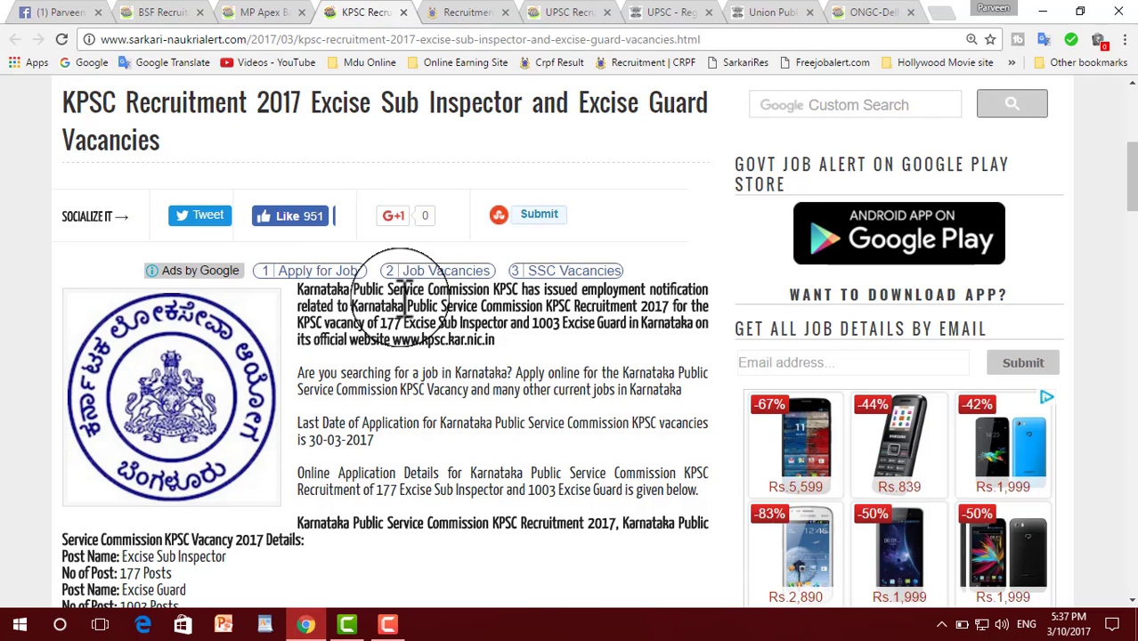
scroll(488, 343, down, 2)
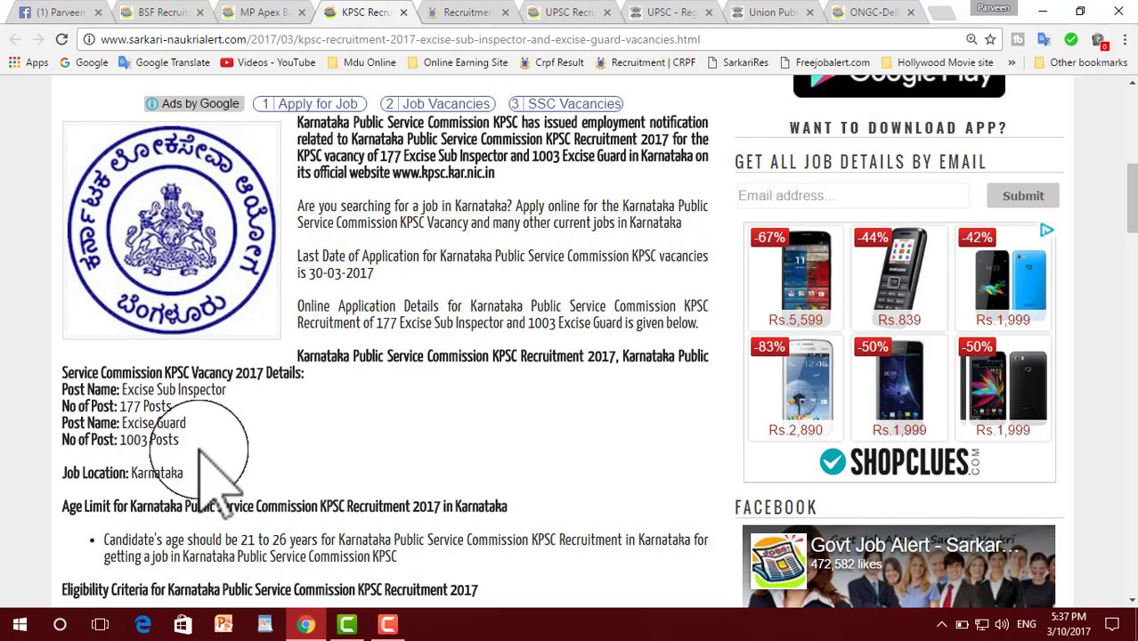
scroll(353, 448, up, 2)
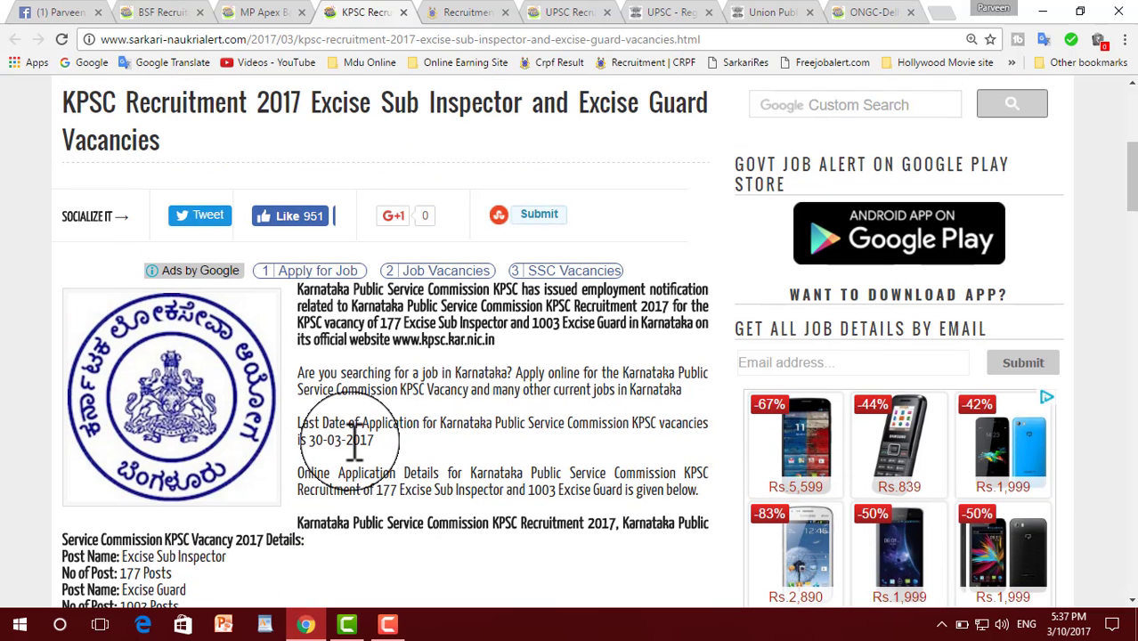